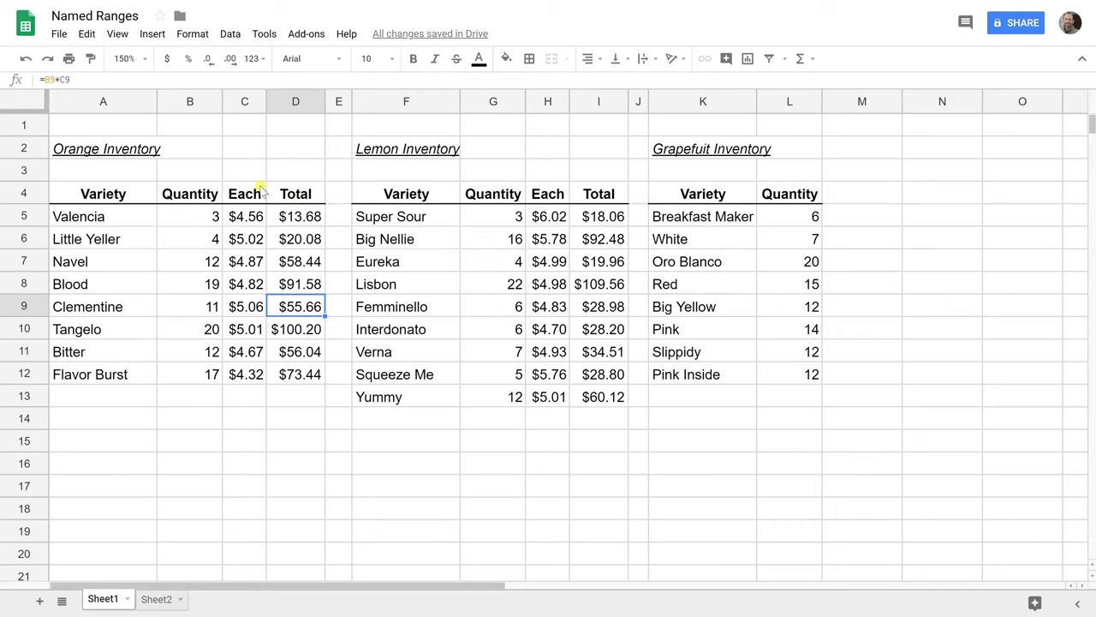
# Select the lemon quantity column, then drag across all the Sheet1 inventory tables.
pyautogui.click(465, 215)
pyautogui.moveTo(467, 245); pyautogui.dragTo(485, 400)
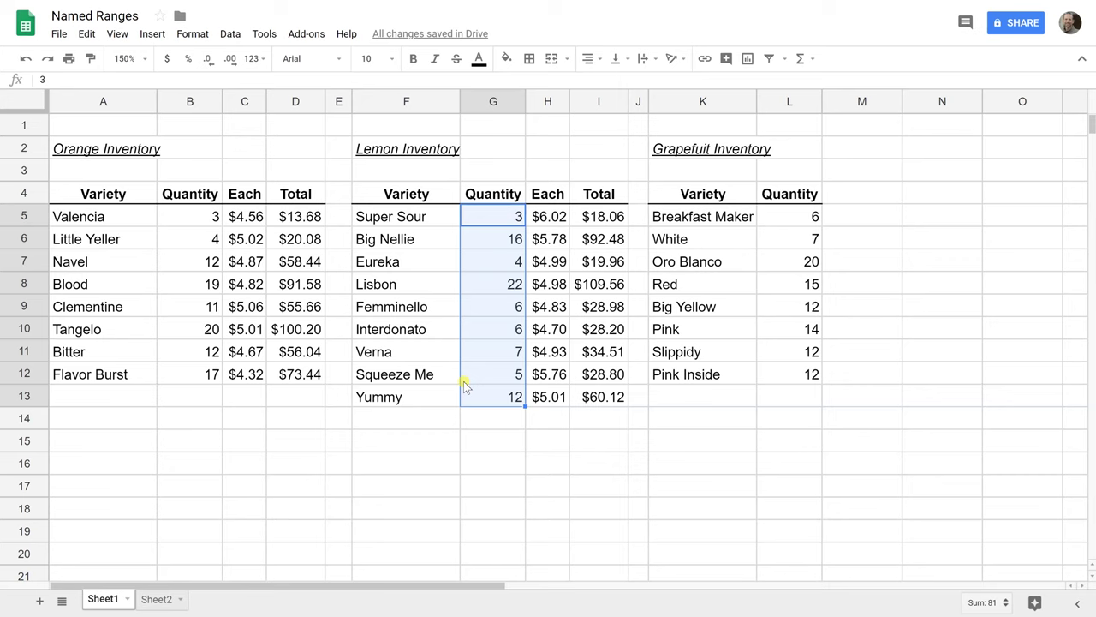
pyautogui.click(344, 304)
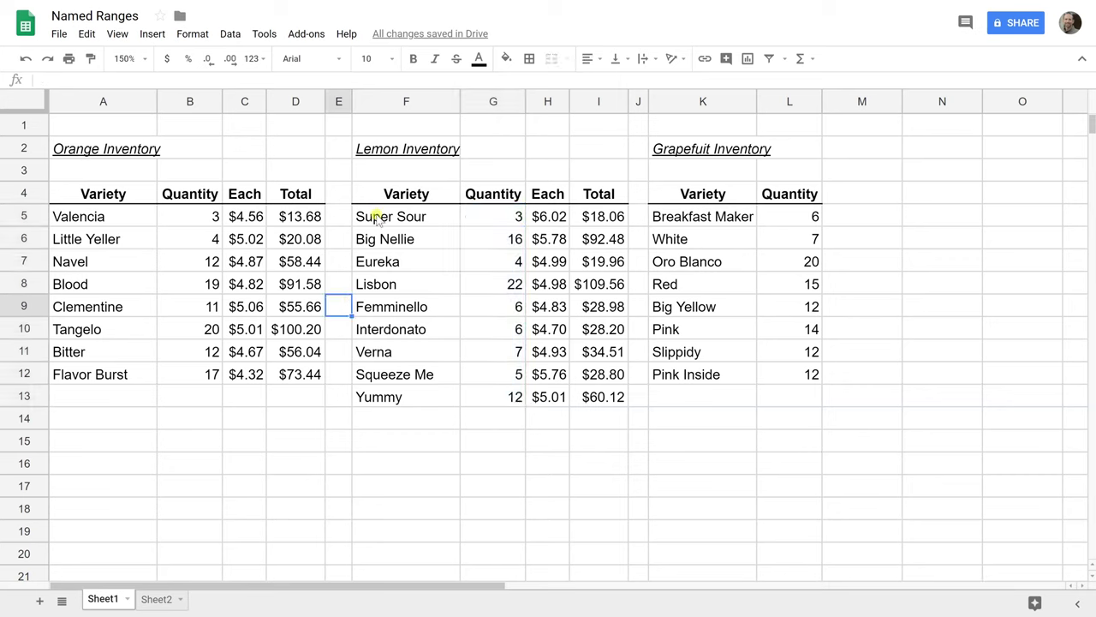
pyautogui.moveTo(94, 169); pyautogui.dragTo(797, 494)
pyautogui.click(748, 417)
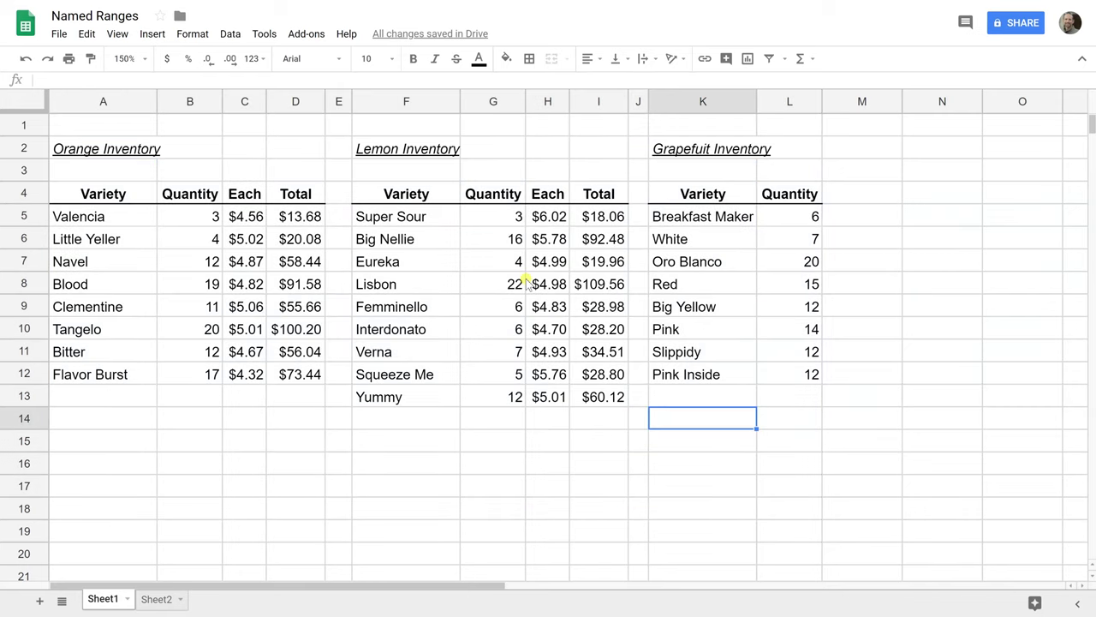
# Select parts of the orange, lemon and grapefruit tables, ending on the Yummy lemon variety.
pyautogui.click(405, 241)
pyautogui.click(105, 153)
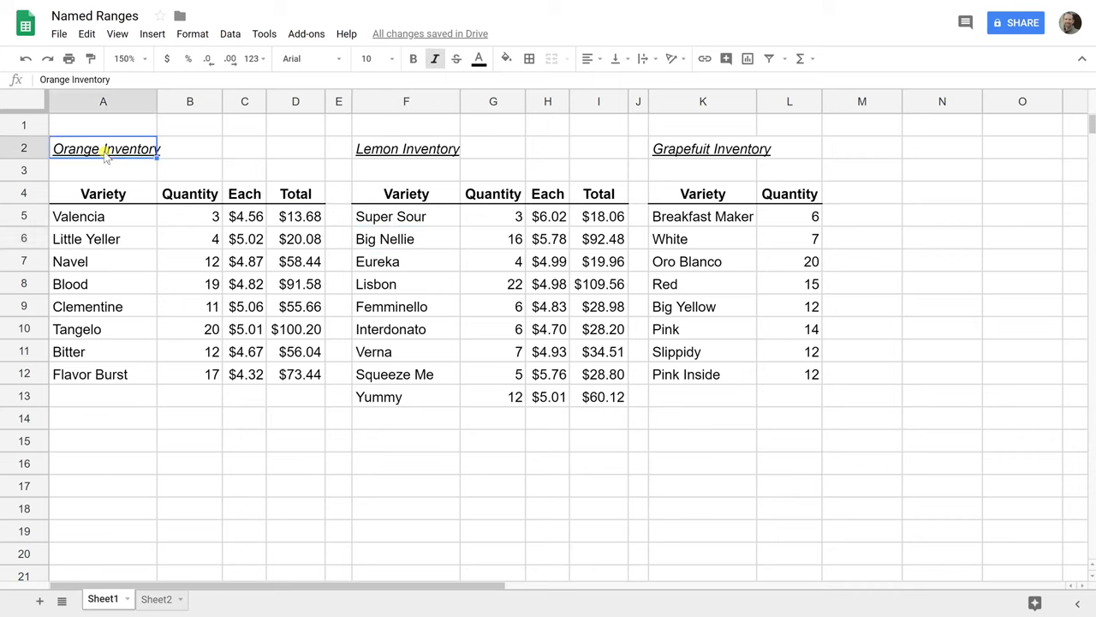
pyautogui.moveTo(101, 219); pyautogui.dragTo(295, 372)
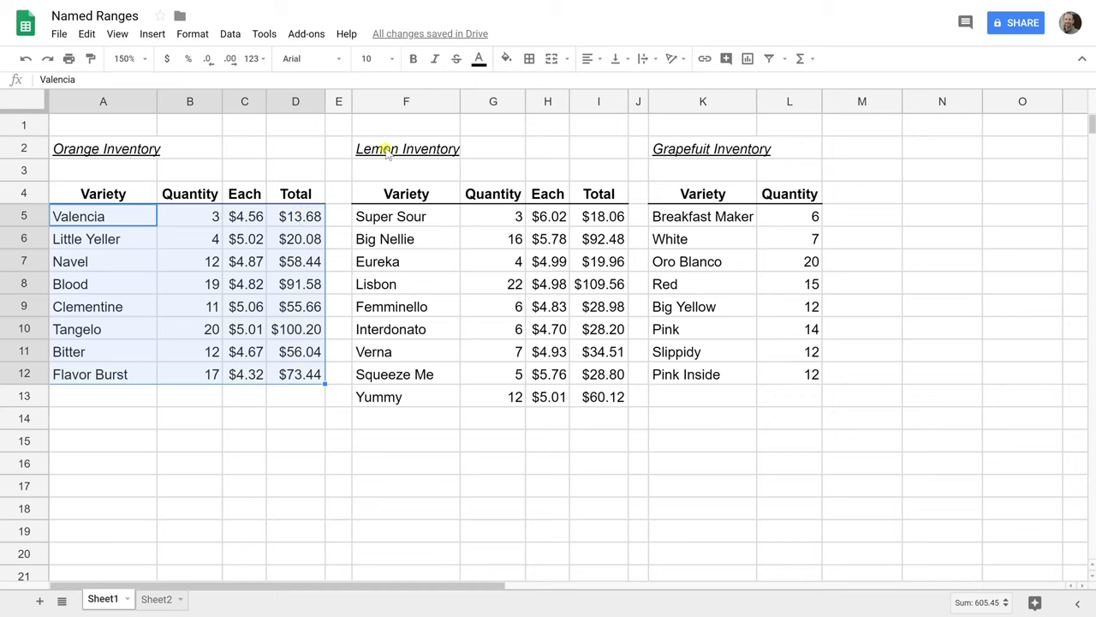
pyautogui.moveTo(394, 220); pyautogui.dragTo(504, 283)
pyautogui.moveTo(704, 148); pyautogui.dragTo(761, 240)
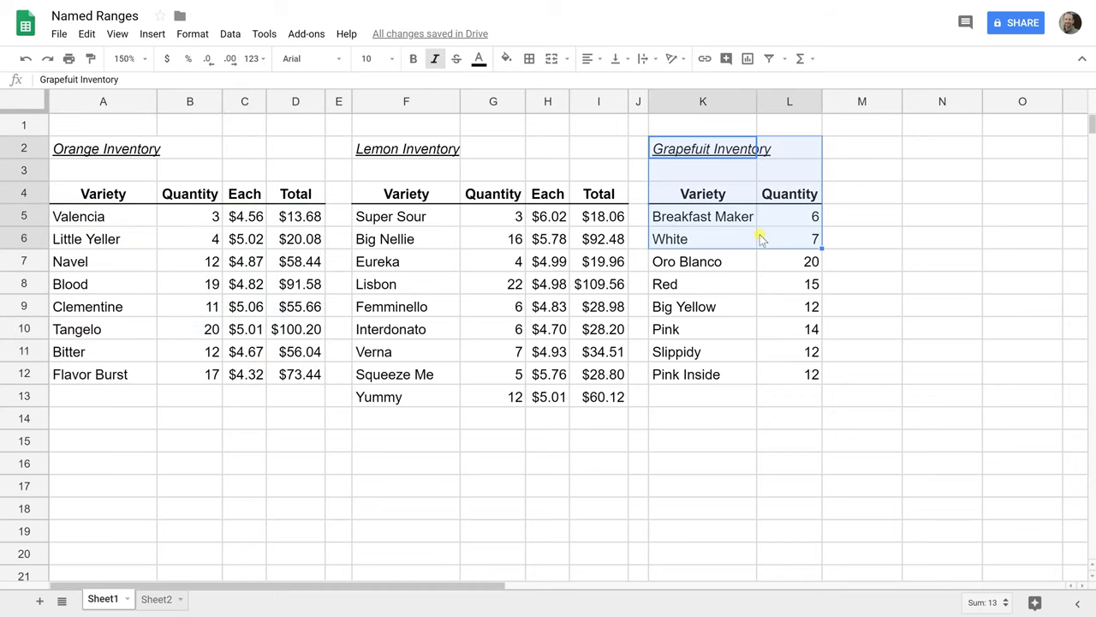
pyautogui.click(709, 169)
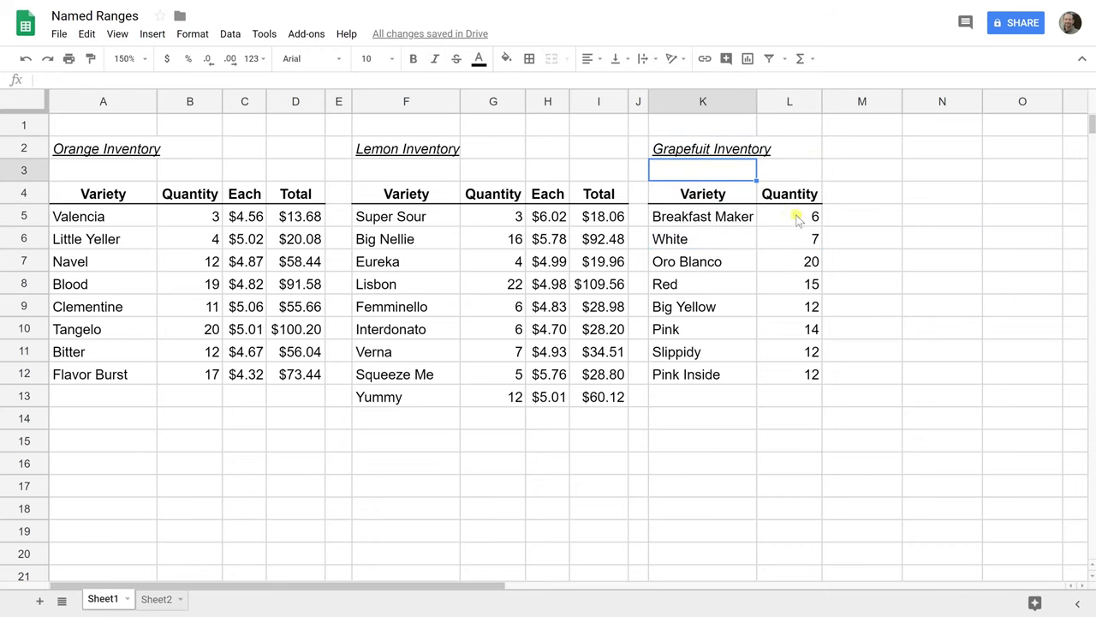
pyautogui.click(844, 219)
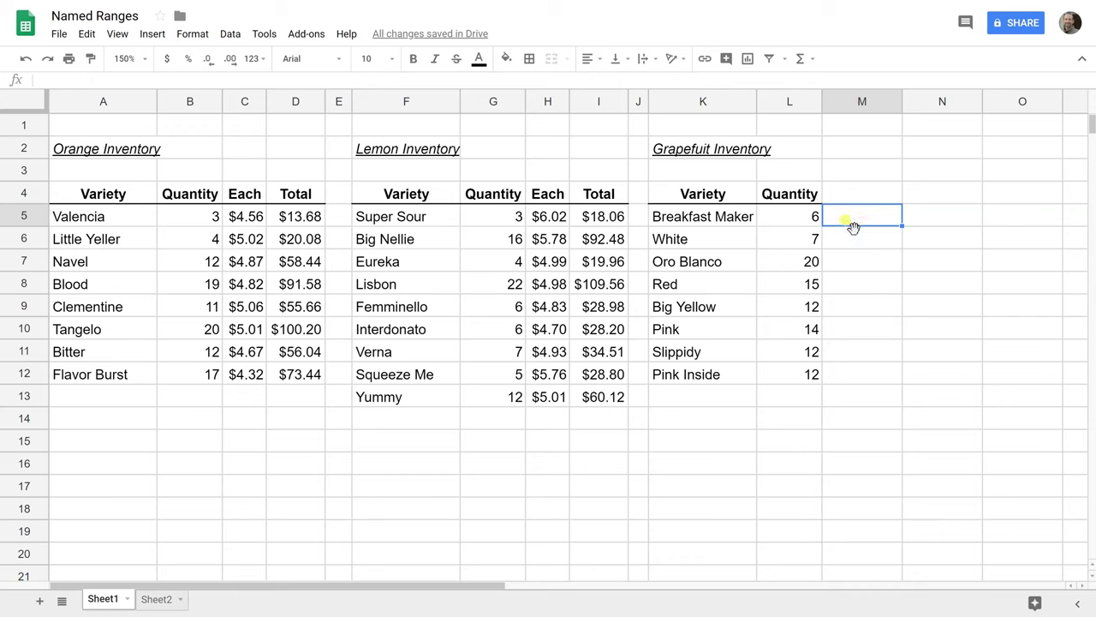
pyautogui.click(376, 404)
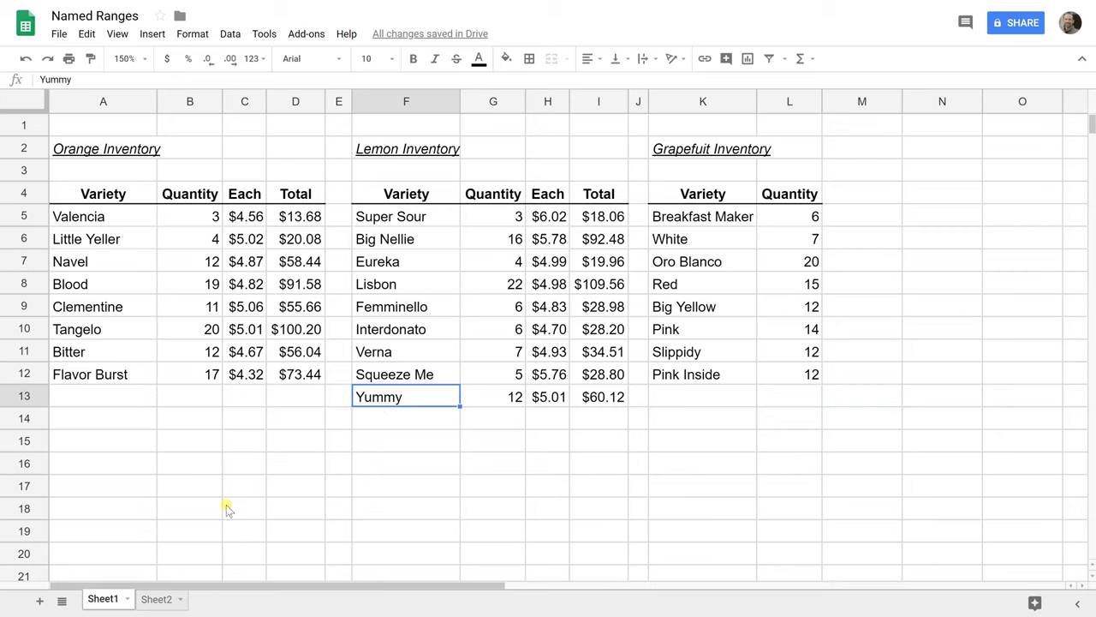
# On Sheet2, enter =counta(Sheet1!A5:A12) in C4 to count the 8 orange varieties.
pyautogui.click(156, 598)
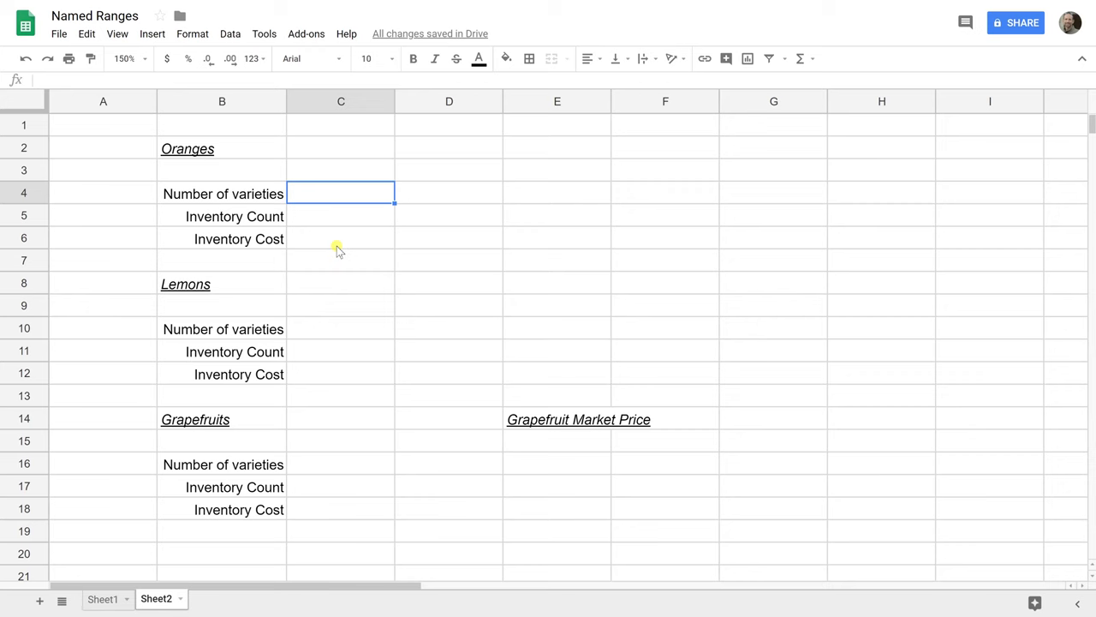
pyautogui.write('=')
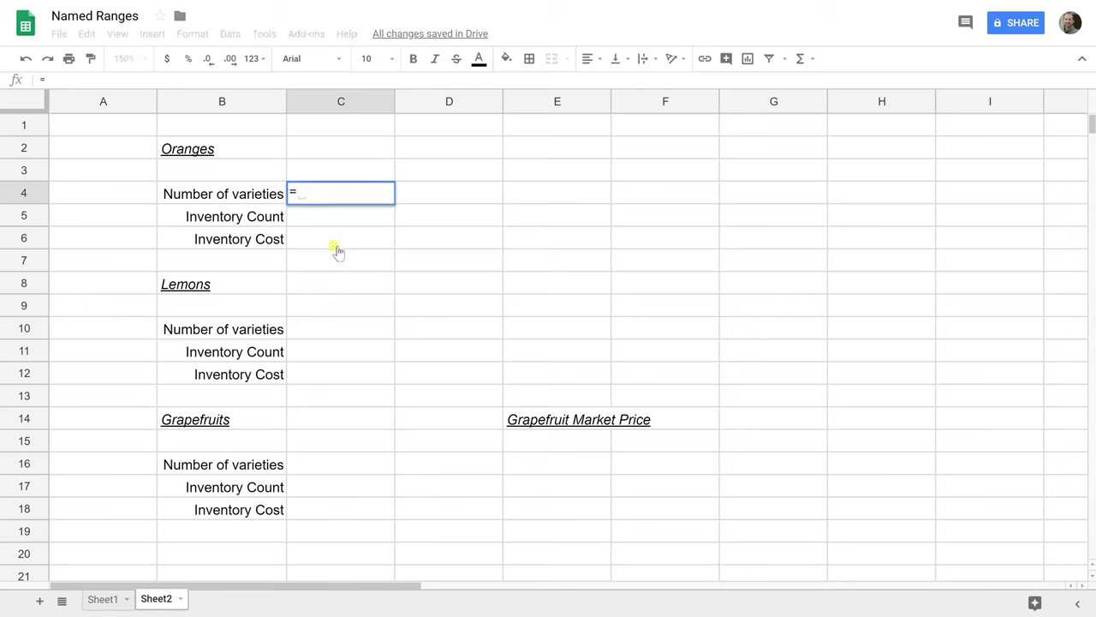
pyautogui.write('counta')
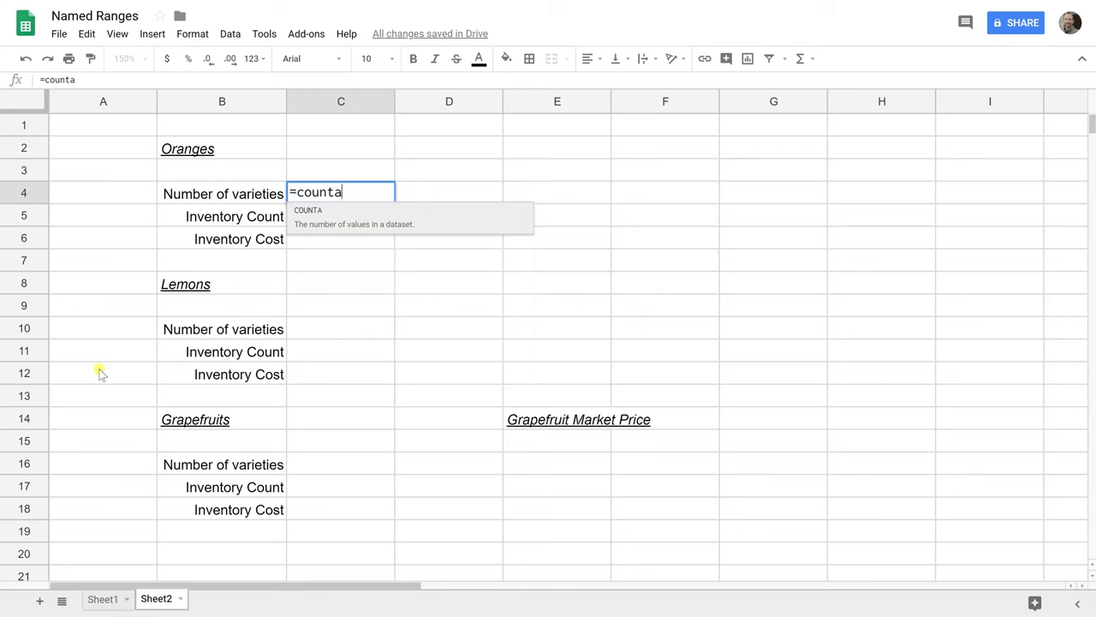
pyautogui.write('(')
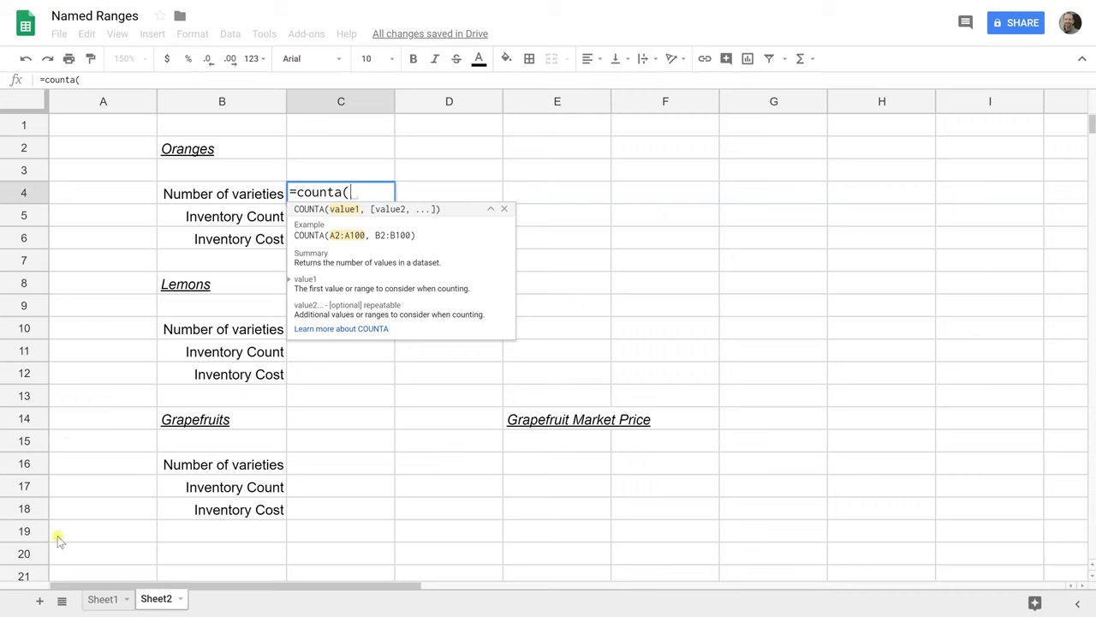
pyautogui.click(94, 599)
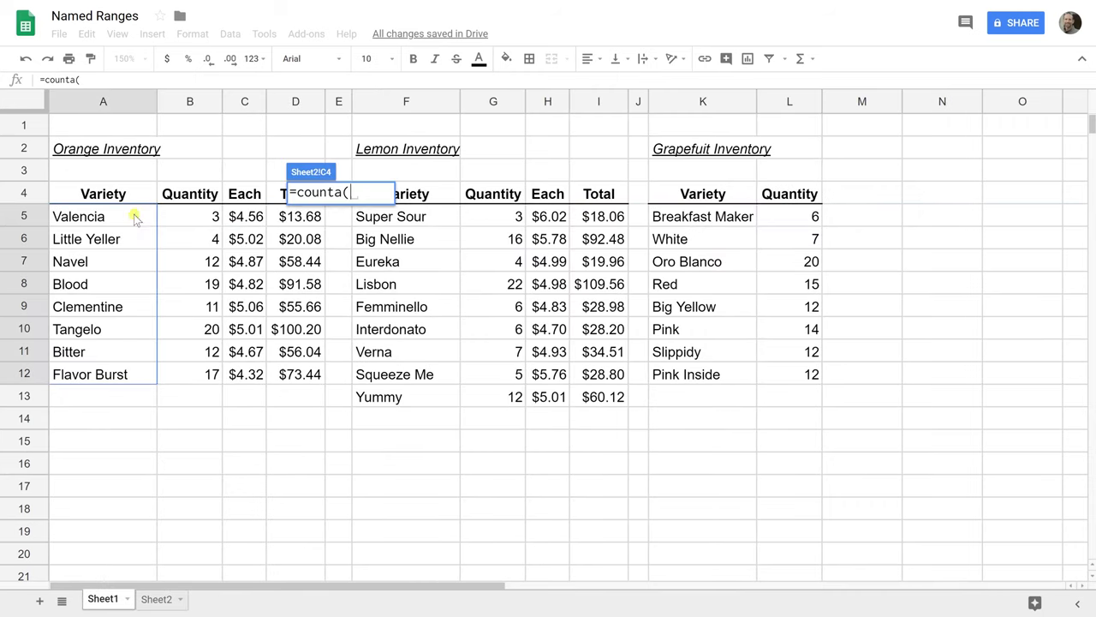
pyautogui.moveTo(135, 215); pyautogui.dragTo(120, 372)
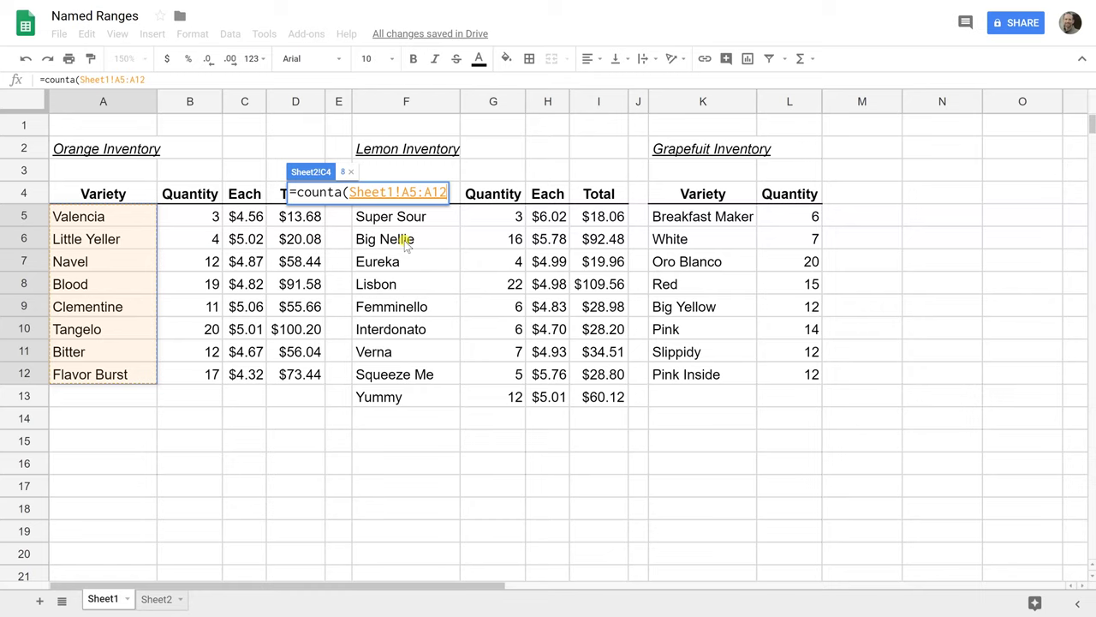
pyautogui.write(')')
pyautogui.press('Return')
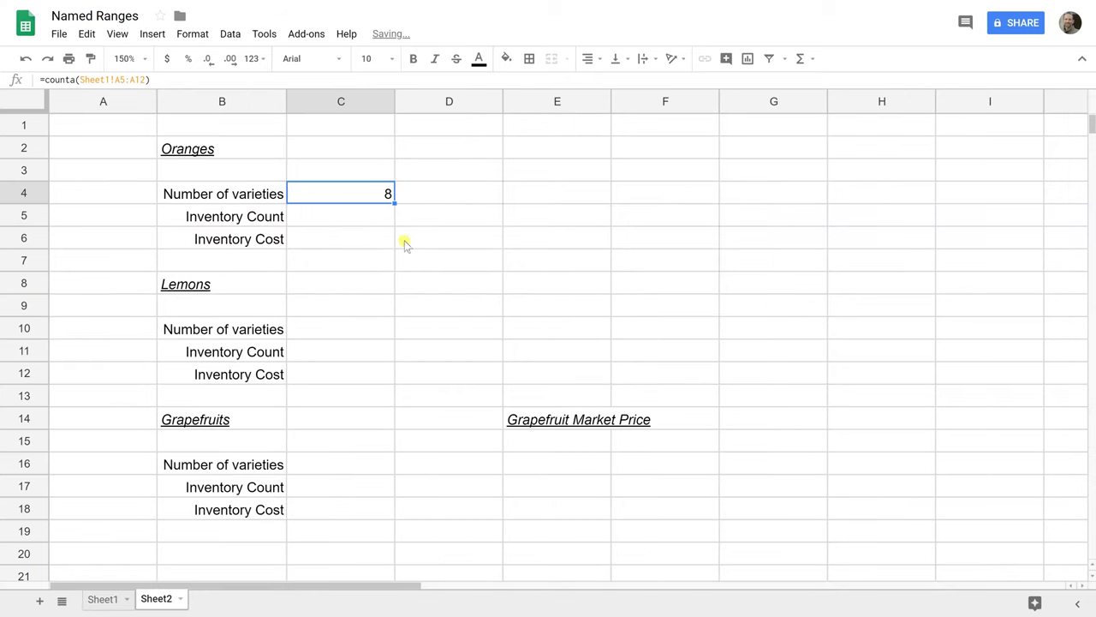
# Enter =sum(Sheet1!B5:B12) in C5 for an orange inventory count of 98.
pyautogui.click(351, 220)
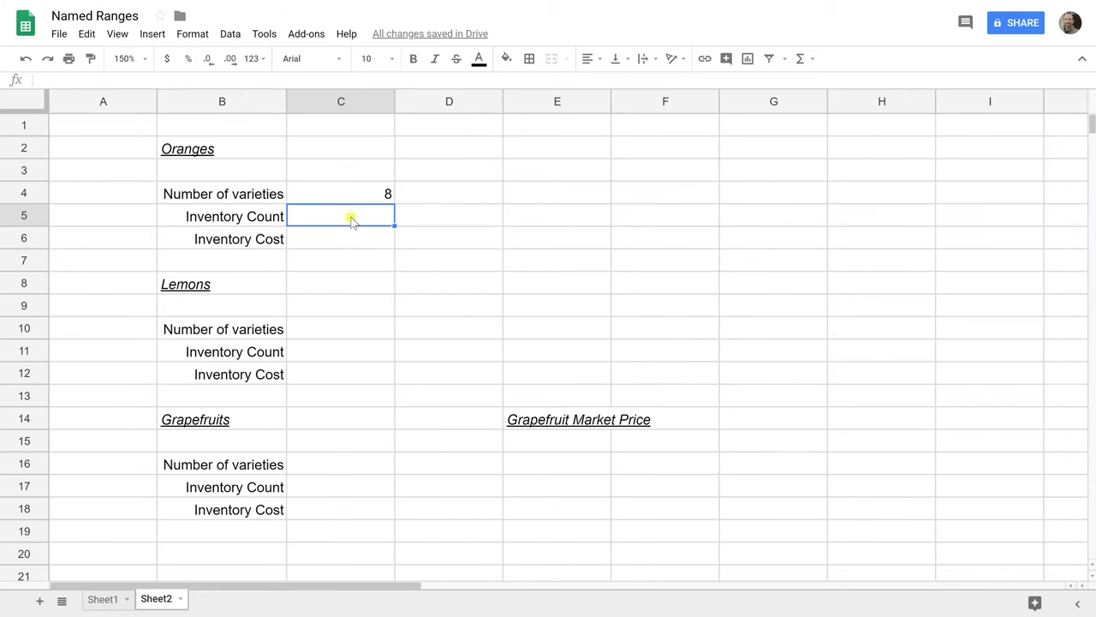
pyautogui.write('=sum')
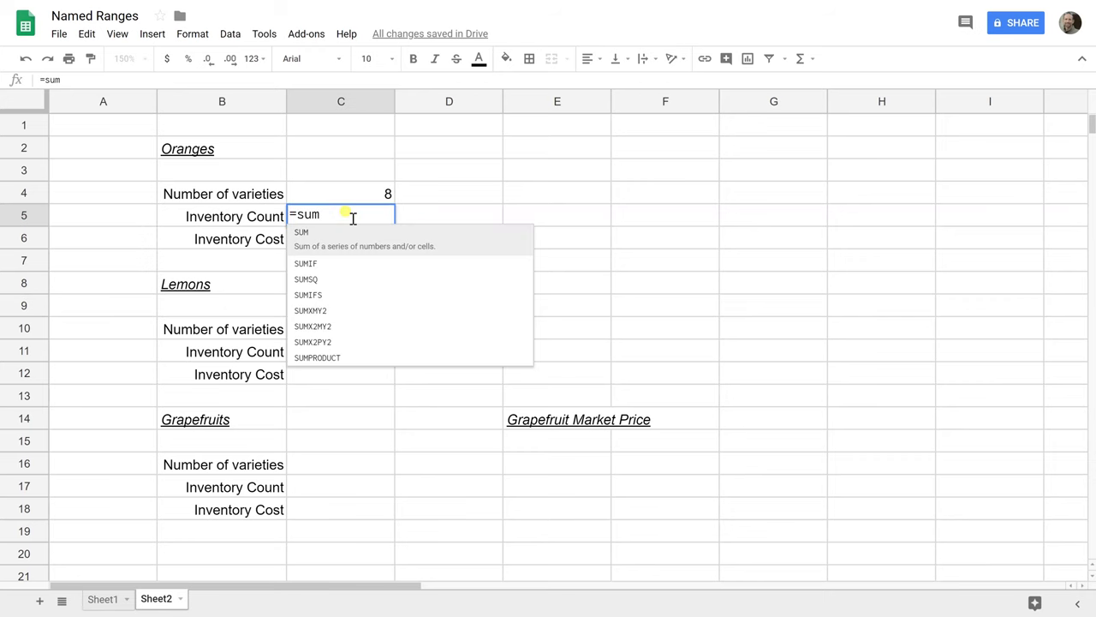
pyautogui.write('(')
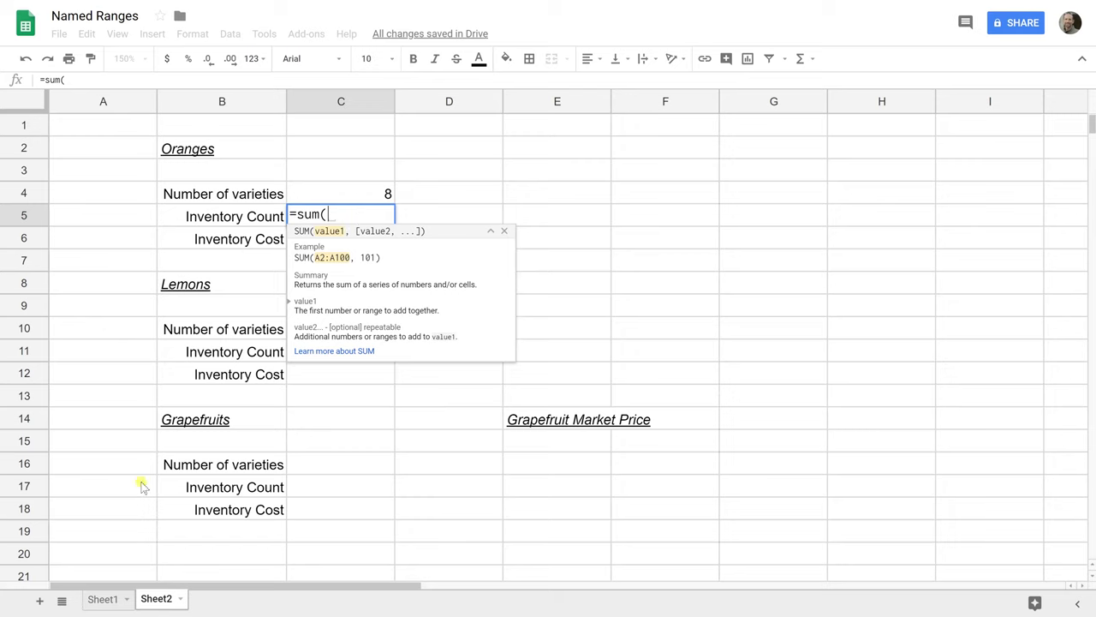
pyautogui.click(102, 601)
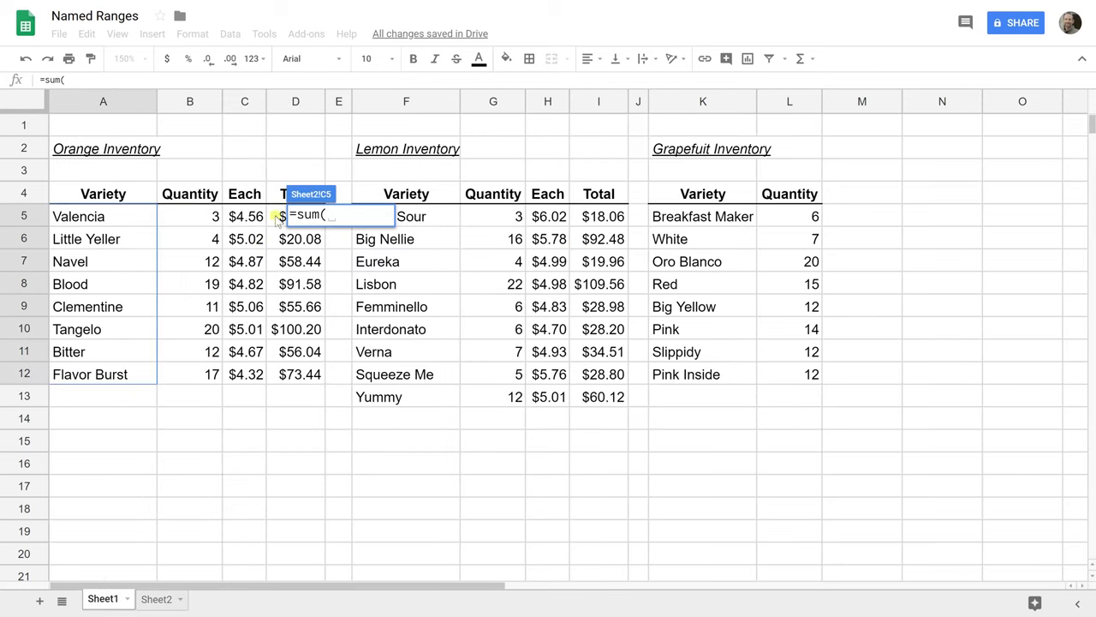
pyautogui.moveTo(216, 217); pyautogui.dragTo(210, 375)
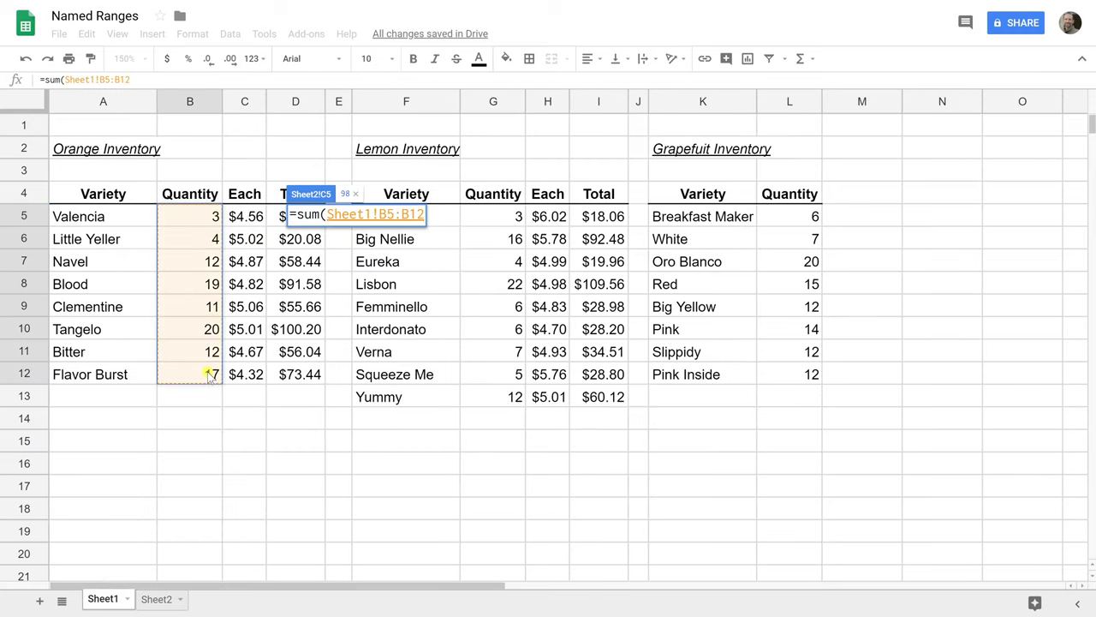
pyautogui.write(')')
pyautogui.press('Return')
# Enter =sum(Sheet1!D5:D12) in C6 for a $469.12 inventory cost, then review both formulas.
pyautogui.write('=sum')
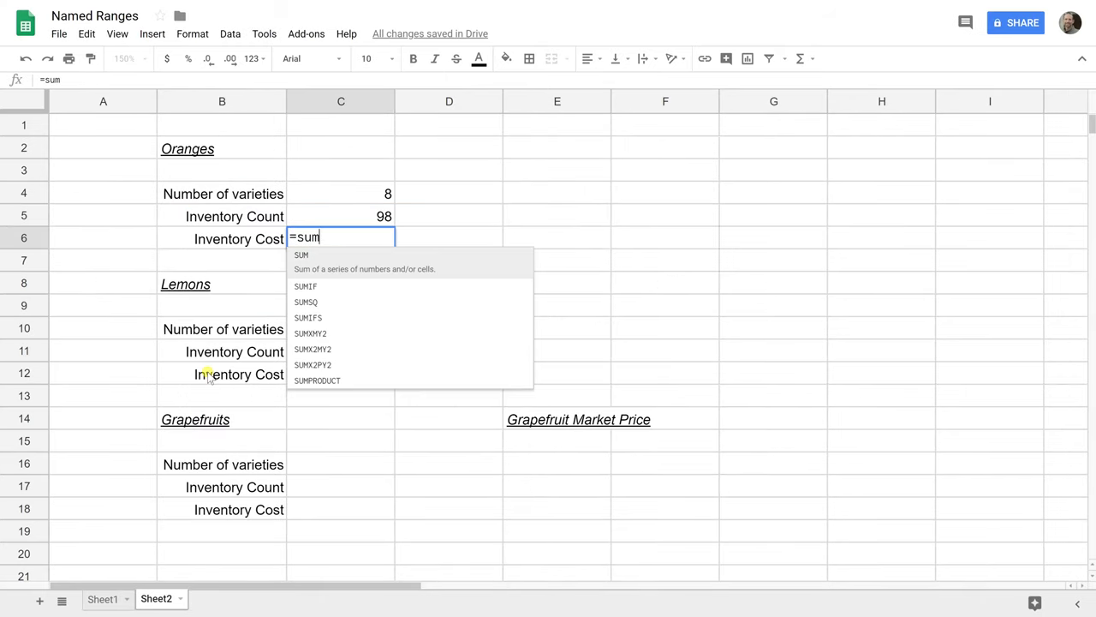
pyautogui.write('(')
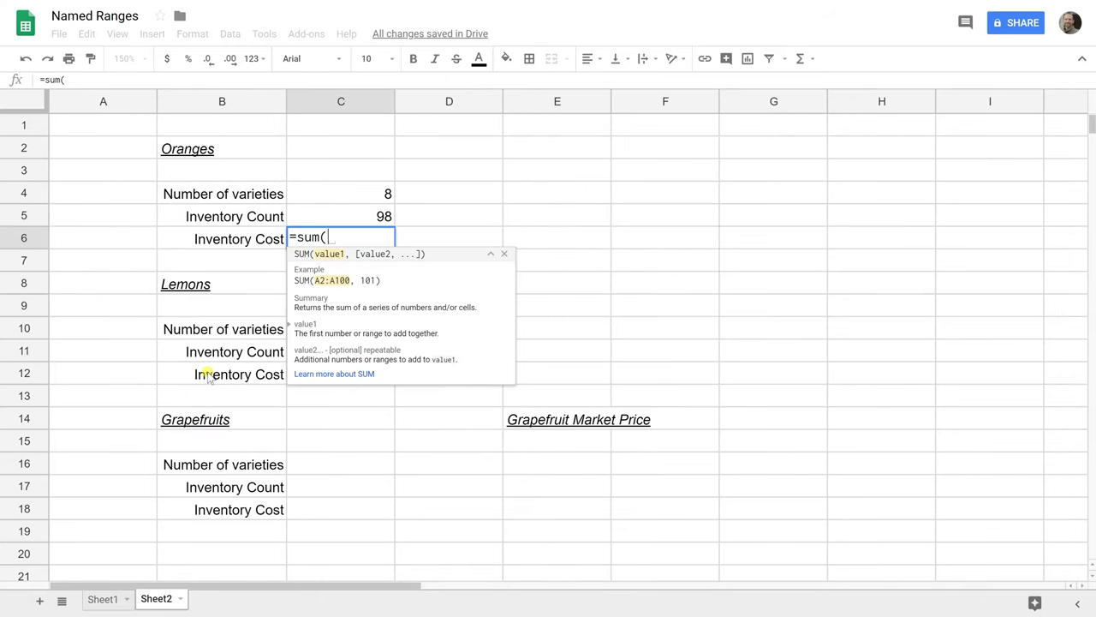
pyautogui.click(102, 599)
pyautogui.moveTo(276, 225); pyautogui.dragTo(287, 377)
pyautogui.write(')')
pyautogui.press('Return')
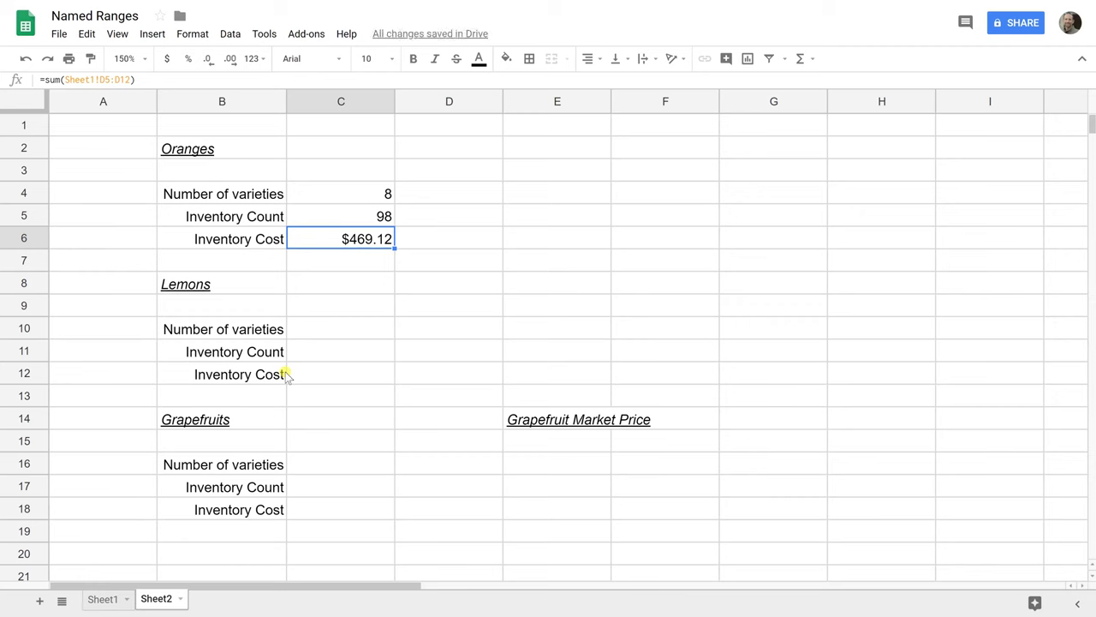
pyautogui.press('Up')
pyautogui.press('Down')
pyautogui.press('Down')
pyautogui.press('Down')
pyautogui.press('Down')
pyautogui.press('Down')
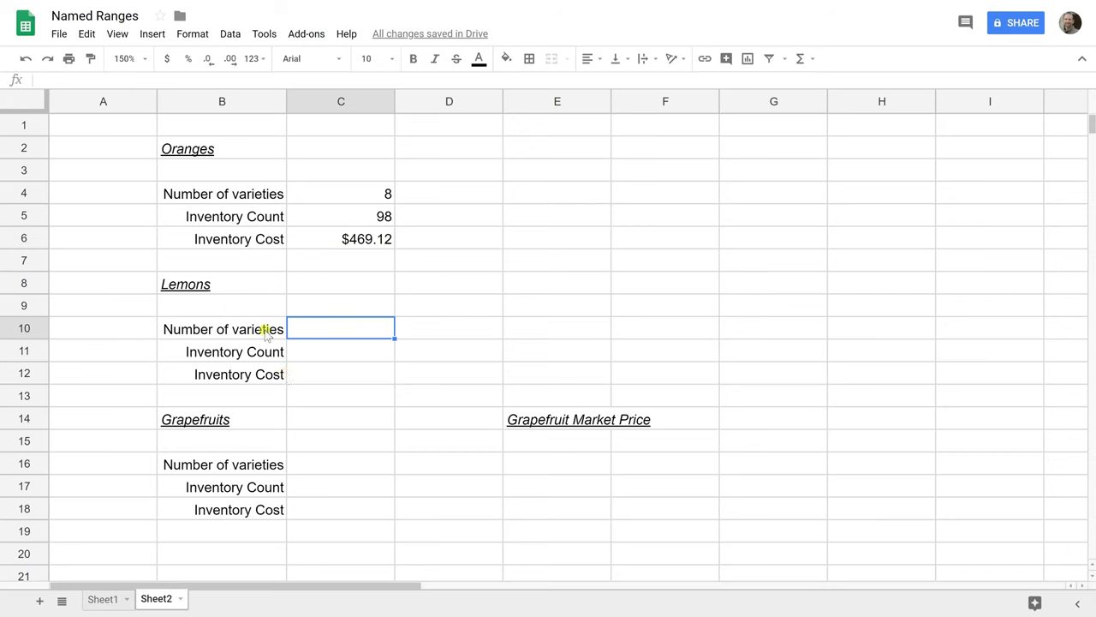
# Name the lemon variety column F5:F13 'Variety' through Data > Named ranges.
pyautogui.click(103, 598)
pyautogui.click(368, 261)
pyautogui.moveTo(426, 217); pyautogui.dragTo(427, 392)
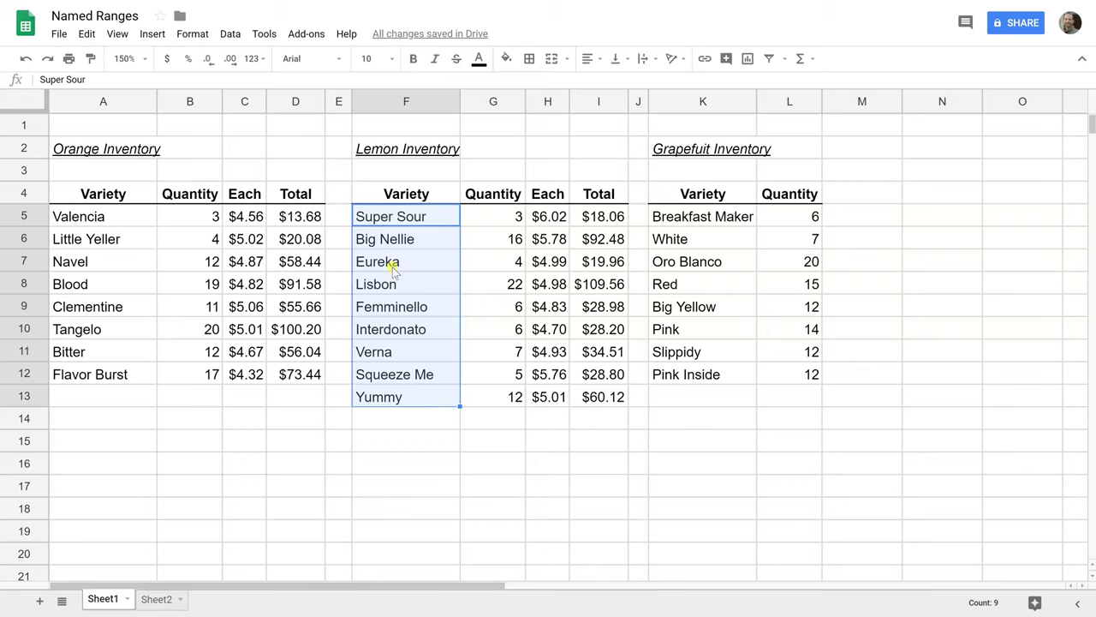
pyautogui.click(229, 33)
pyautogui.click(267, 283)
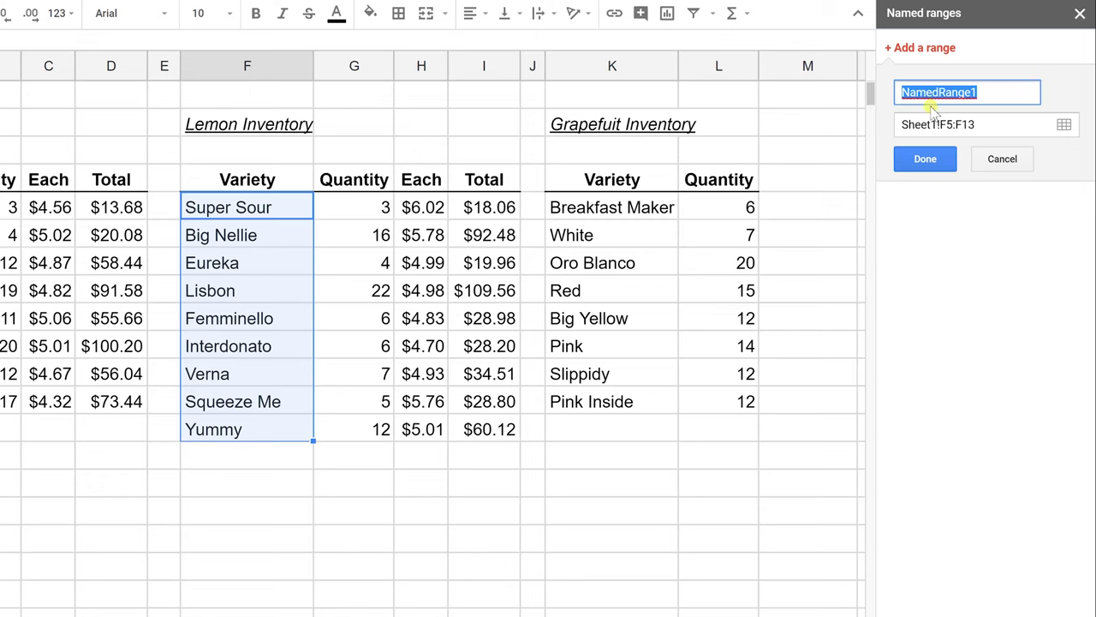
pyautogui.write('Var')
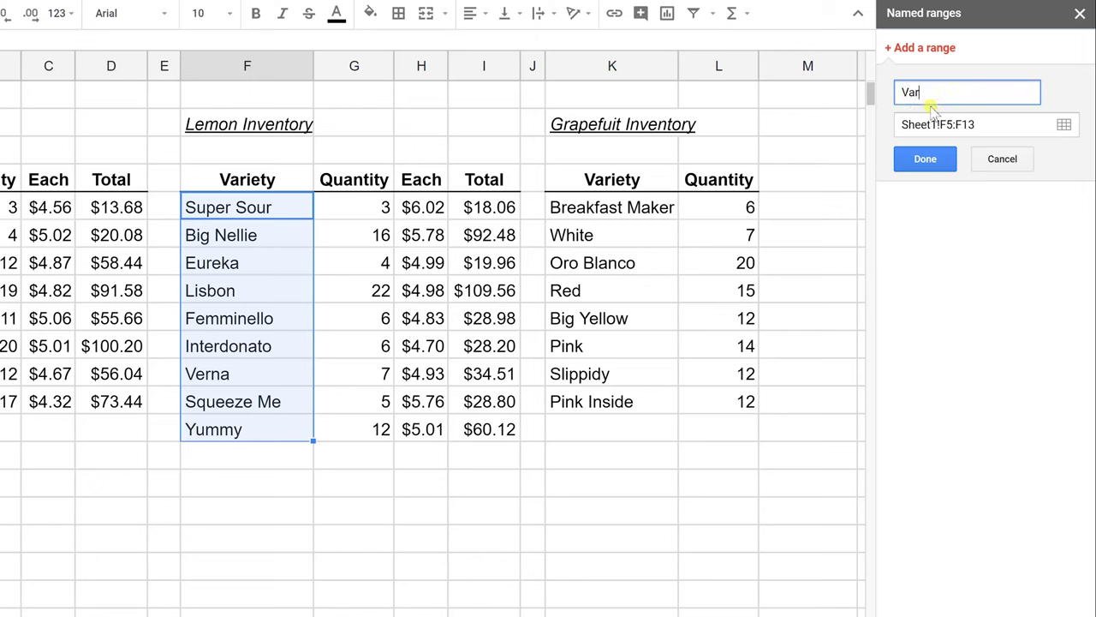
pyautogui.write('iety')
pyautogui.click(923, 162)
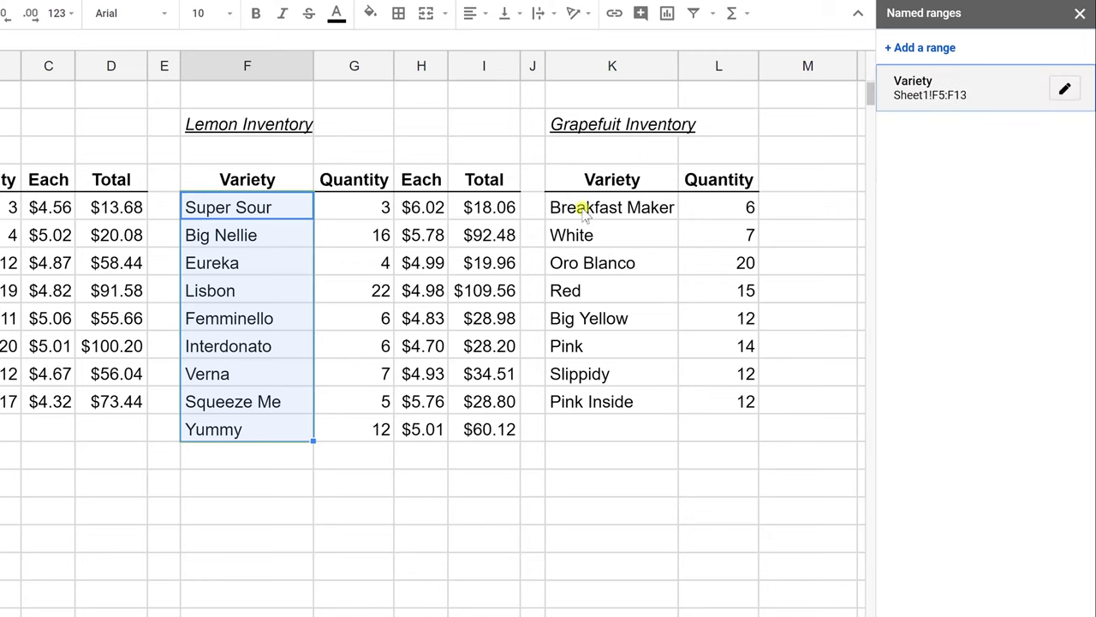
# Add the lemon quantities G5:G13 as the named range 'Quantity'.
pyautogui.click(372, 208)
pyautogui.moveTo(374, 247); pyautogui.dragTo(368, 429)
pyautogui.click(942, 48)
pyautogui.write('Quantity')
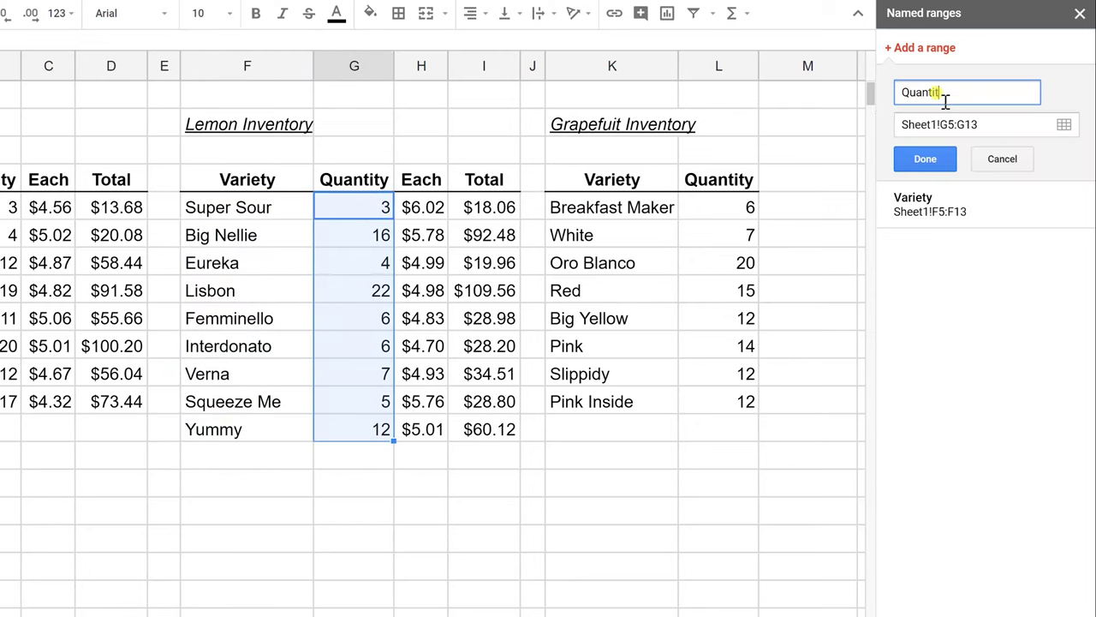
pyautogui.click(915, 155)
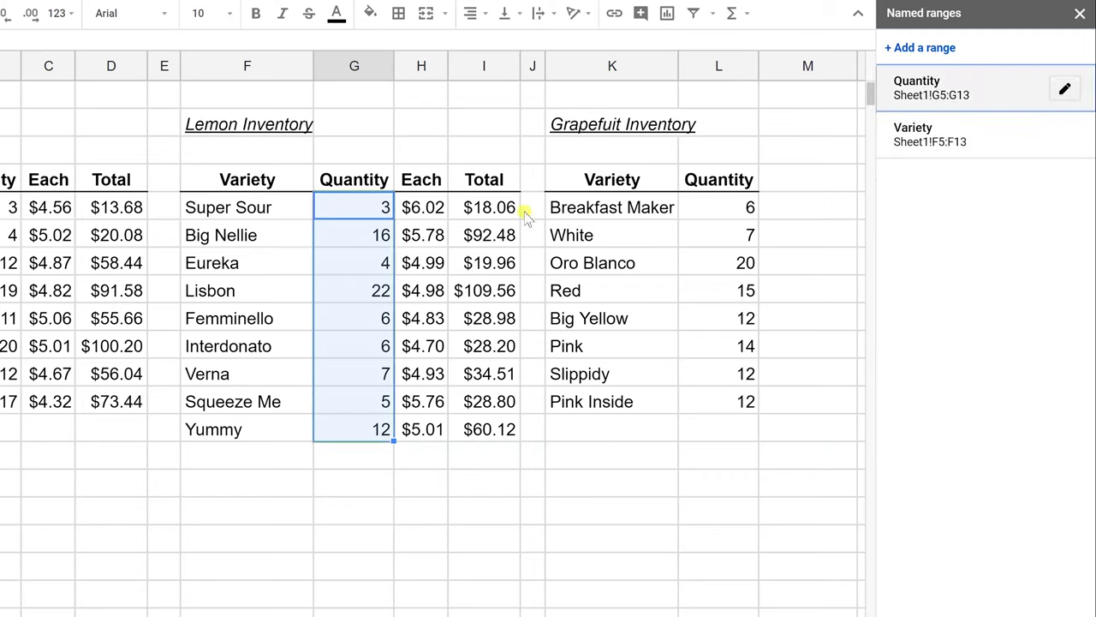
# Add the lemon totals I5:I13 as 'Total' and go to Sheet2.
pyautogui.moveTo(474, 208); pyautogui.dragTo(492, 431)
pyautogui.click(934, 48)
pyautogui.write('Total')
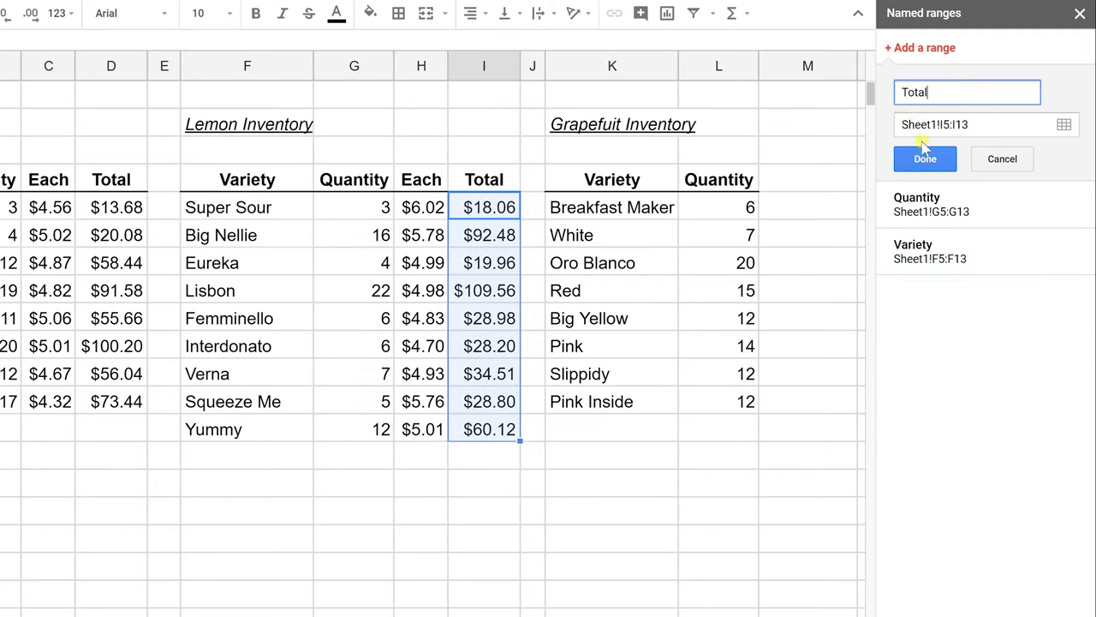
pyautogui.click(925, 161)
pyautogui.click(485, 482)
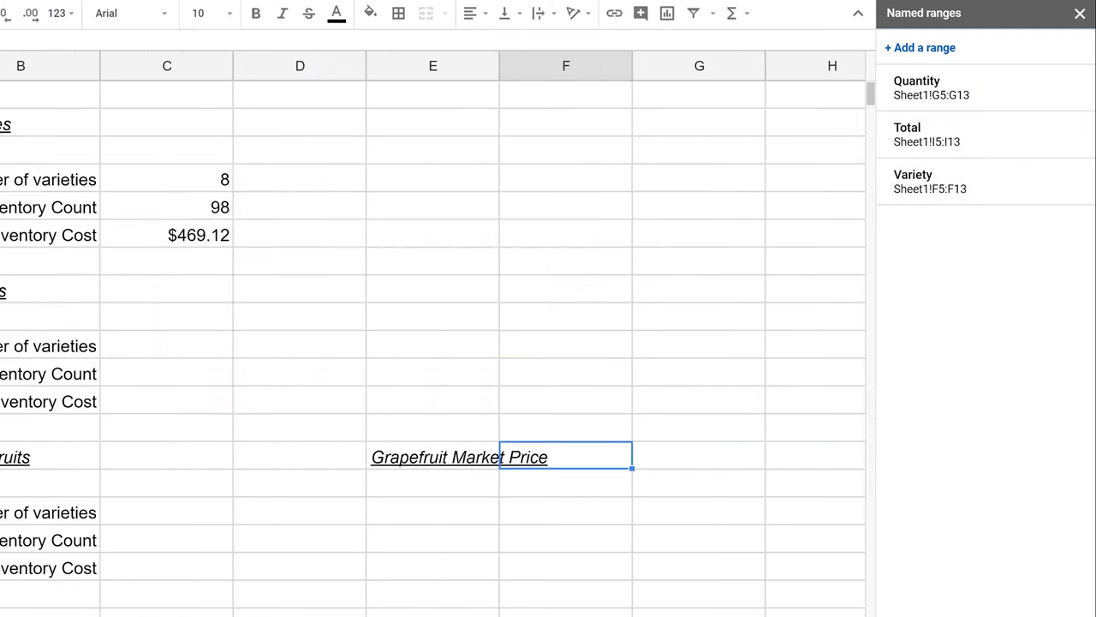
# In C10 enter =counta(Variety) from the named-range suggestion, returning 9.
pyautogui.click(143, 338)
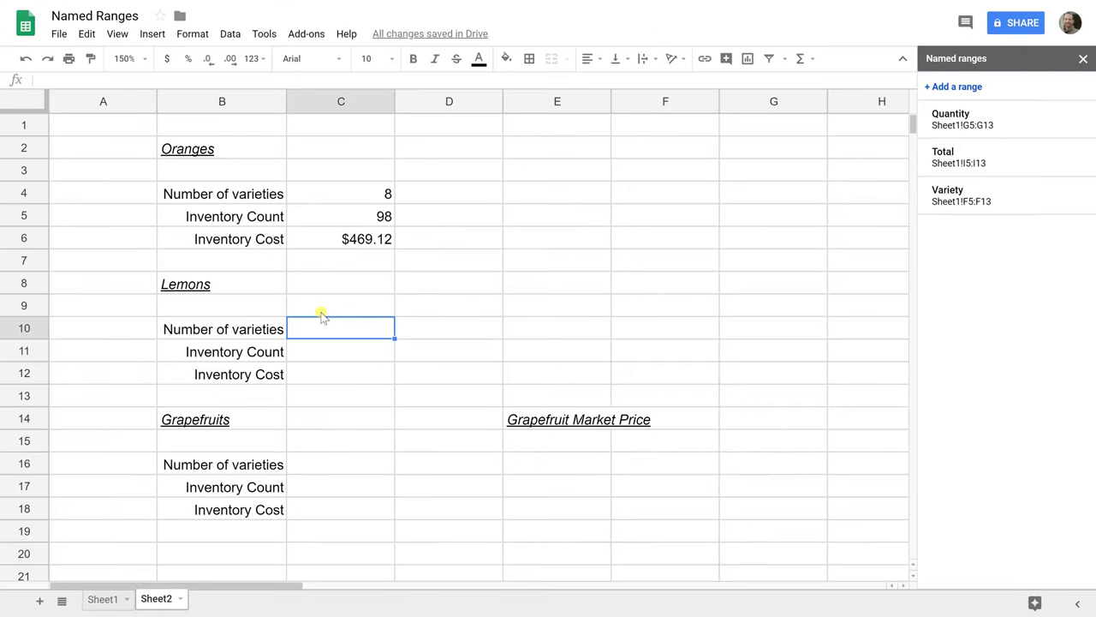
pyautogui.write('=counta')
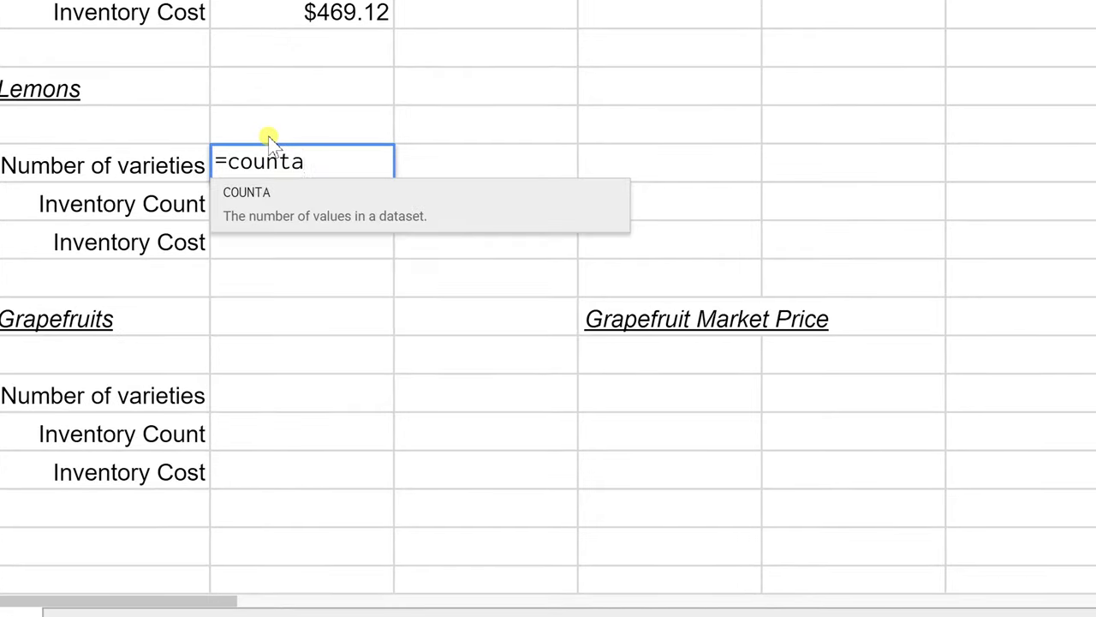
pyautogui.write('(v')
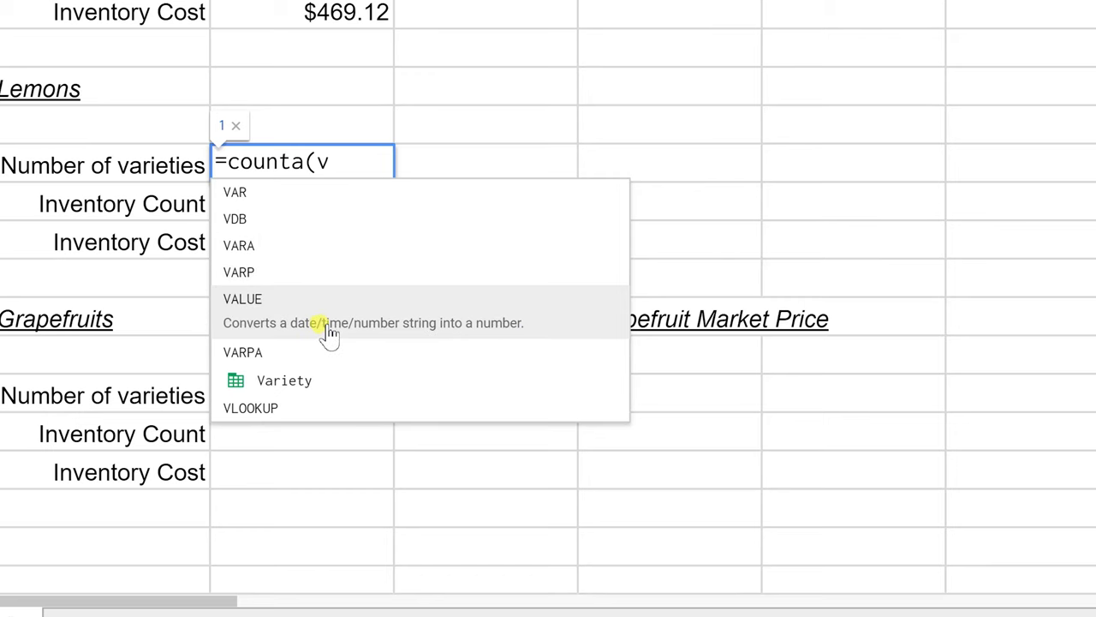
pyautogui.click(321, 382)
pyautogui.write(')')
pyautogui.press('Return')
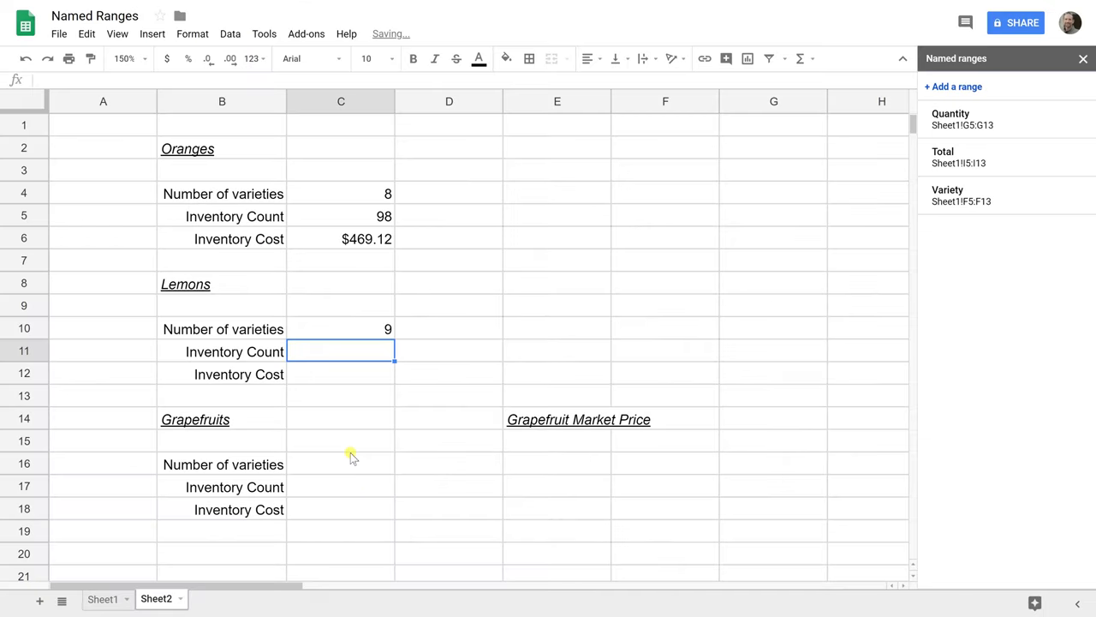
# After checking the lemon varieties on Sheet1, enter =sum(Quantity) in C11 to get 81.
pyautogui.click(106, 598)
pyautogui.moveTo(428, 218); pyautogui.dragTo(416, 394)
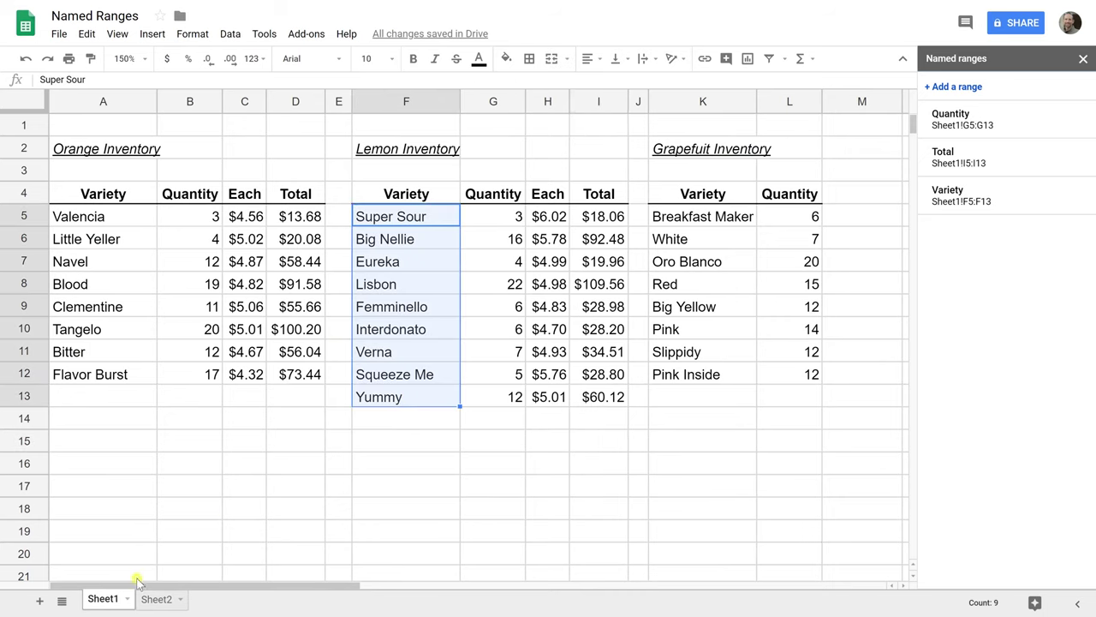
pyautogui.click(153, 599)
pyautogui.write('=sum(')
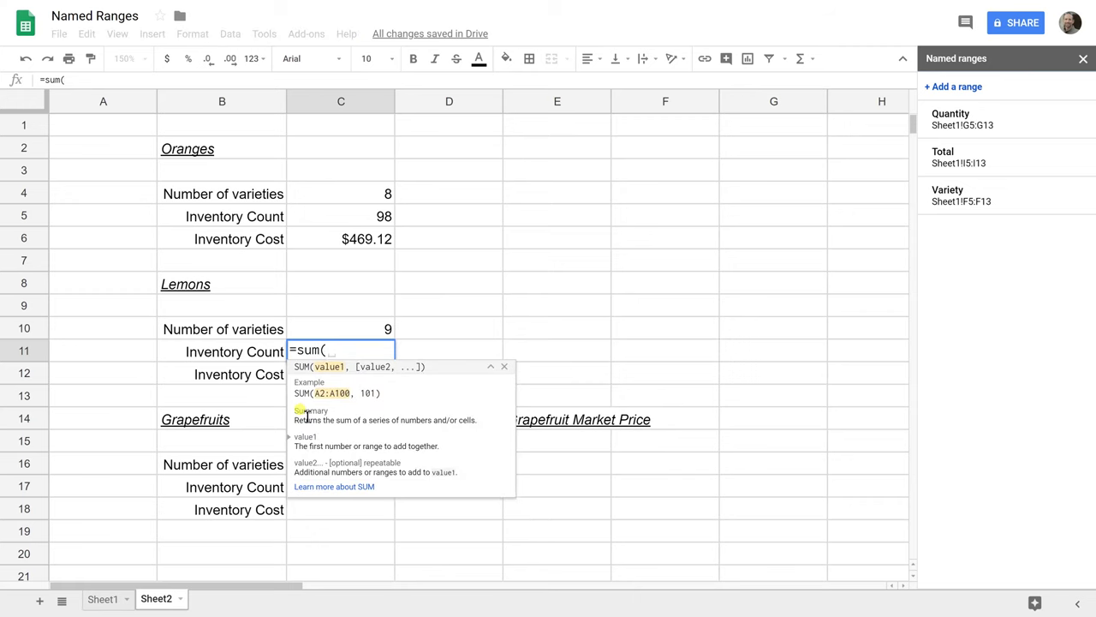
pyautogui.write('q')
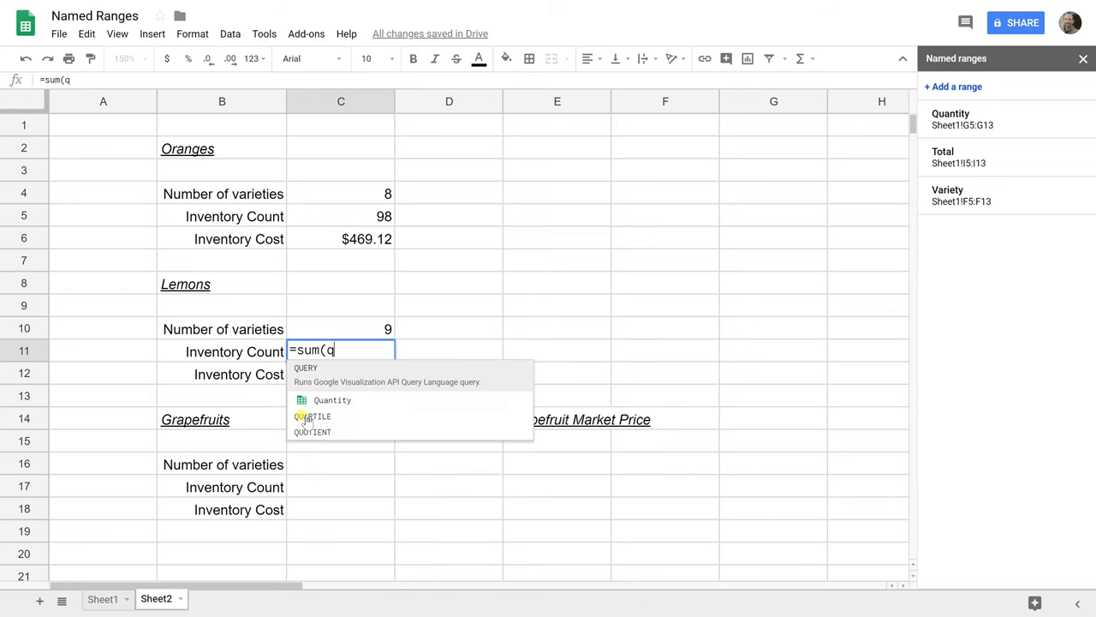
pyautogui.click(324, 402)
pyautogui.write(')')
pyautogui.press('Return')
# Enter =sum(Total) in C12 for $420.67 and check the three lemon formulas.
pyautogui.write('=sum(T')
pyautogui.click(305, 545)
pyautogui.write(')')
pyautogui.press('Return')
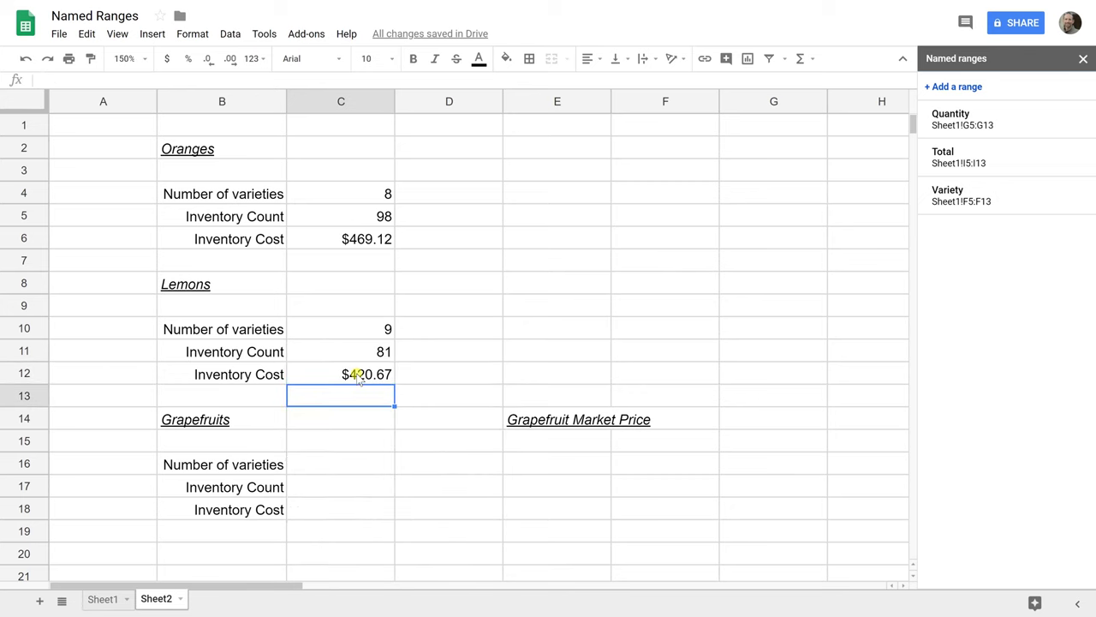
pyautogui.click(358, 382)
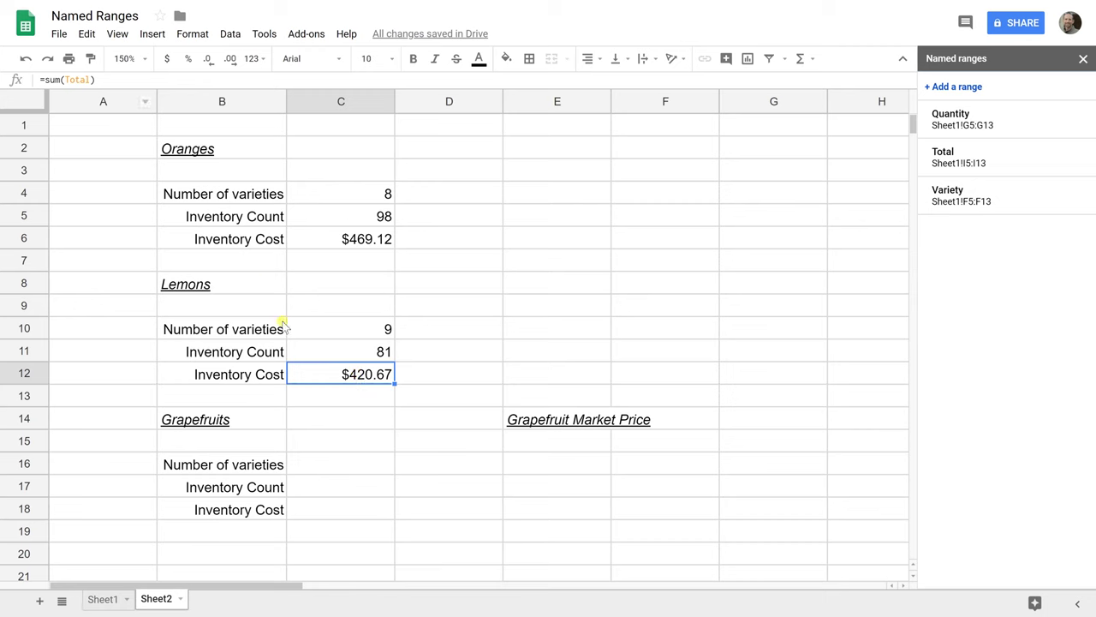
pyautogui.click(316, 358)
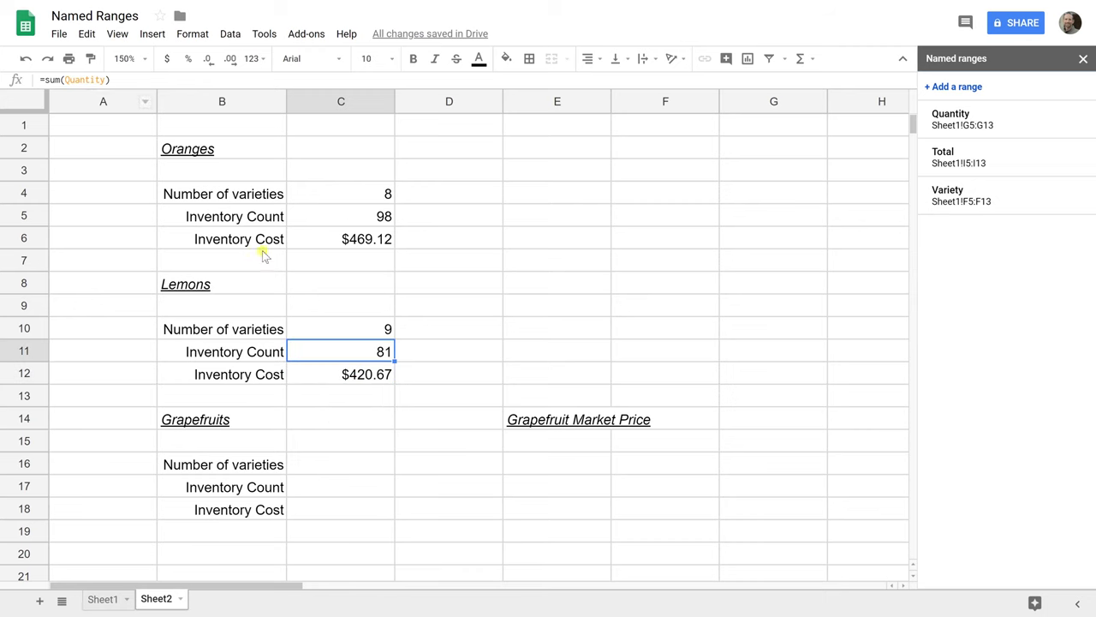
pyautogui.click(317, 332)
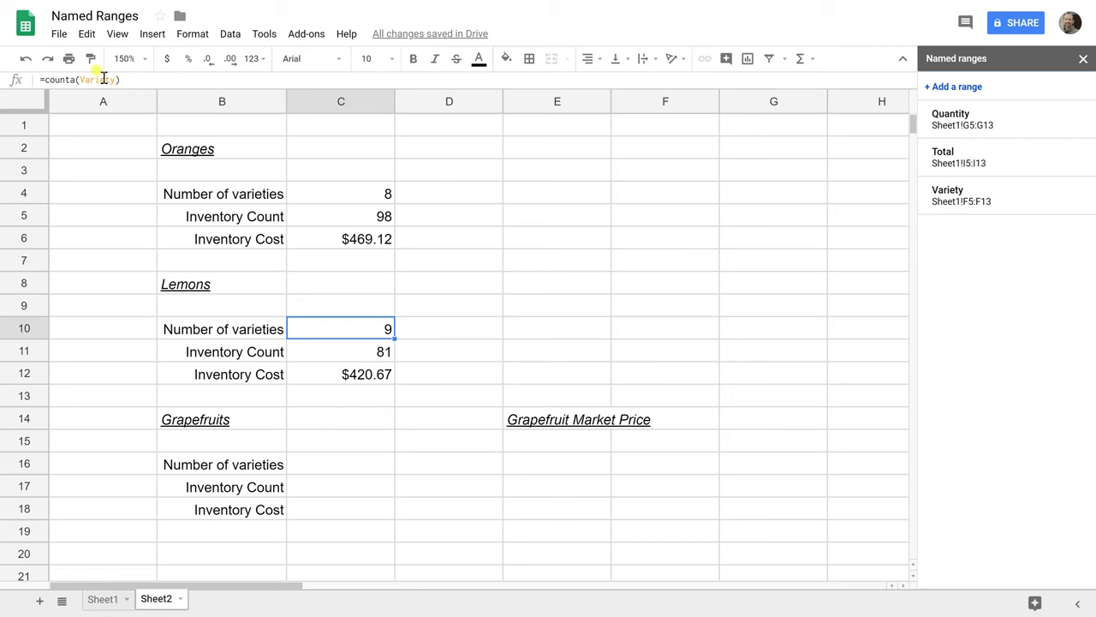
pyautogui.click(334, 465)
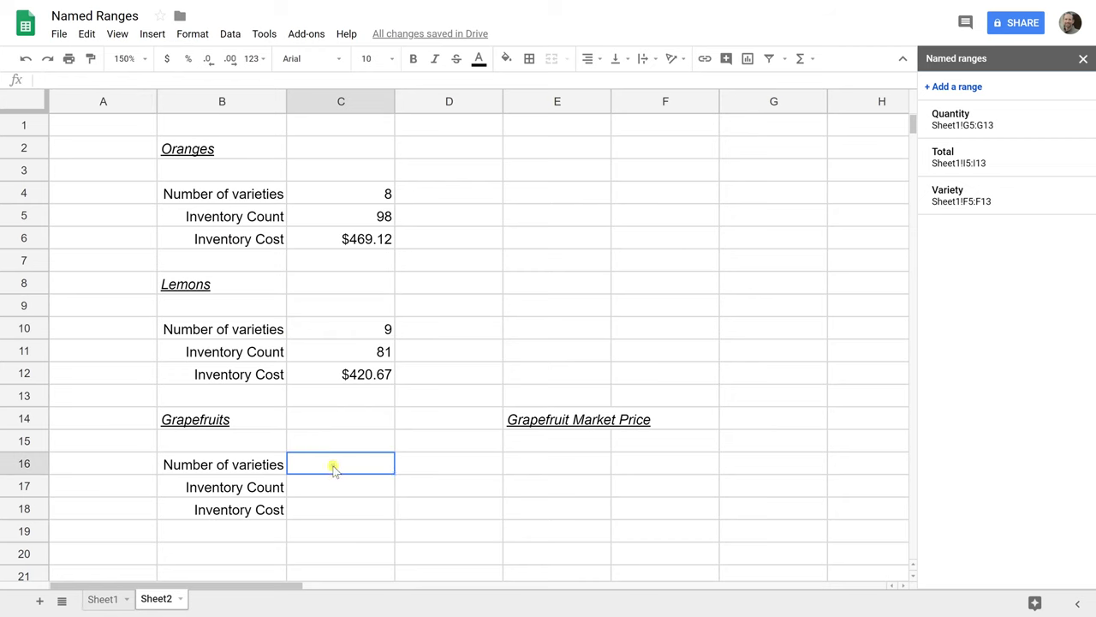
# Select grapefruit varieties K5:K12 and save them as named range GFVariety, widened to Sheet1!K5:K.
pyautogui.click(102, 599)
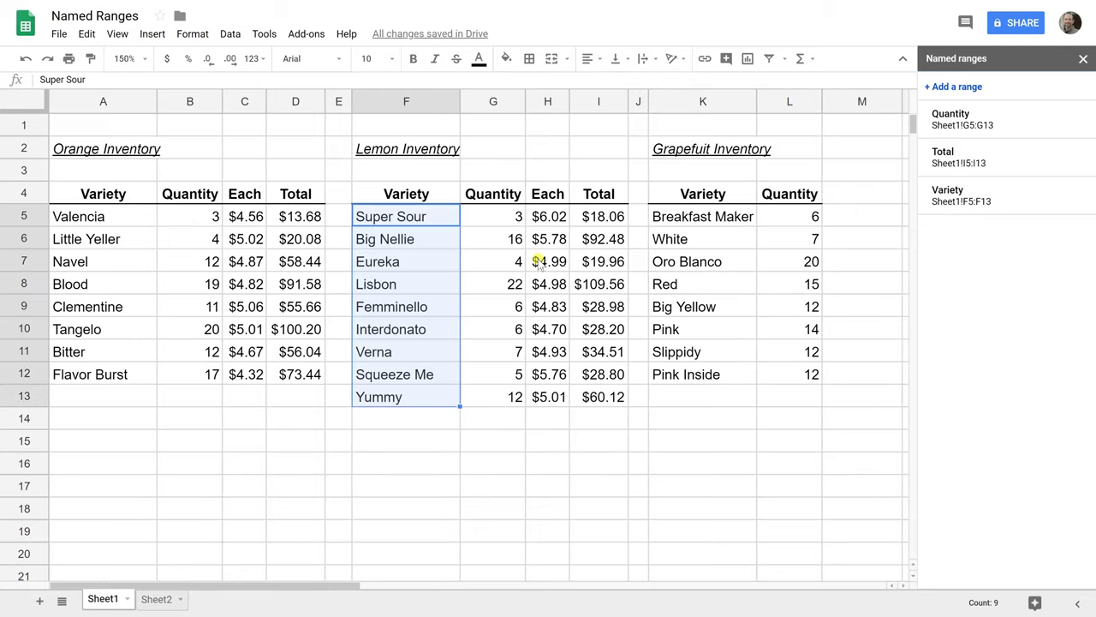
pyautogui.click(676, 219)
pyautogui.moveTo(678, 221); pyautogui.dragTo(697, 375)
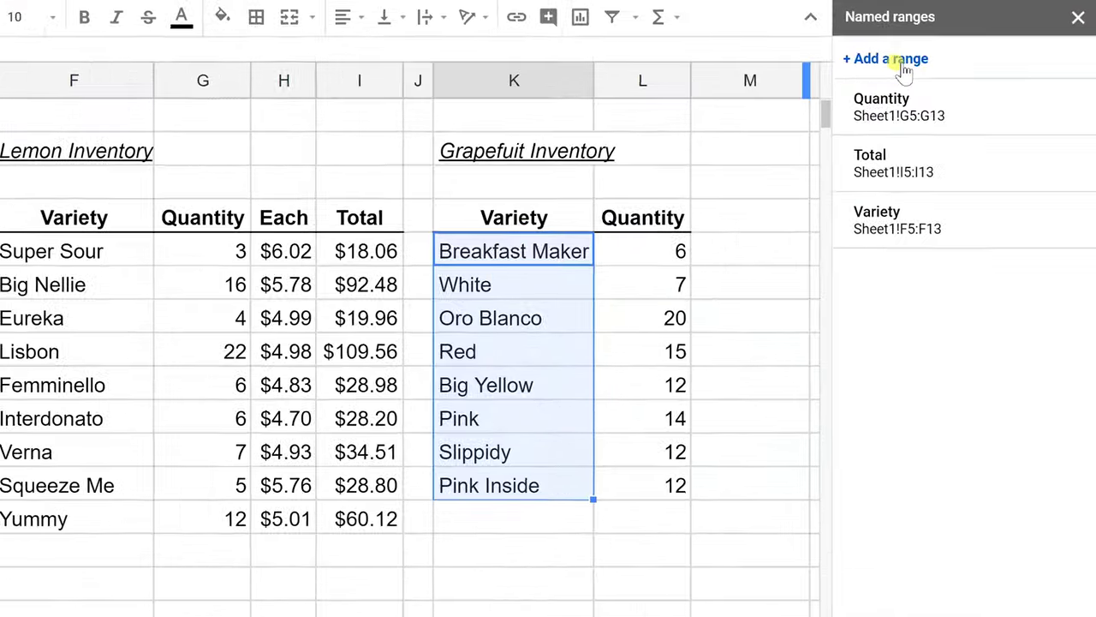
pyautogui.click(964, 87)
pyautogui.write('GF_')
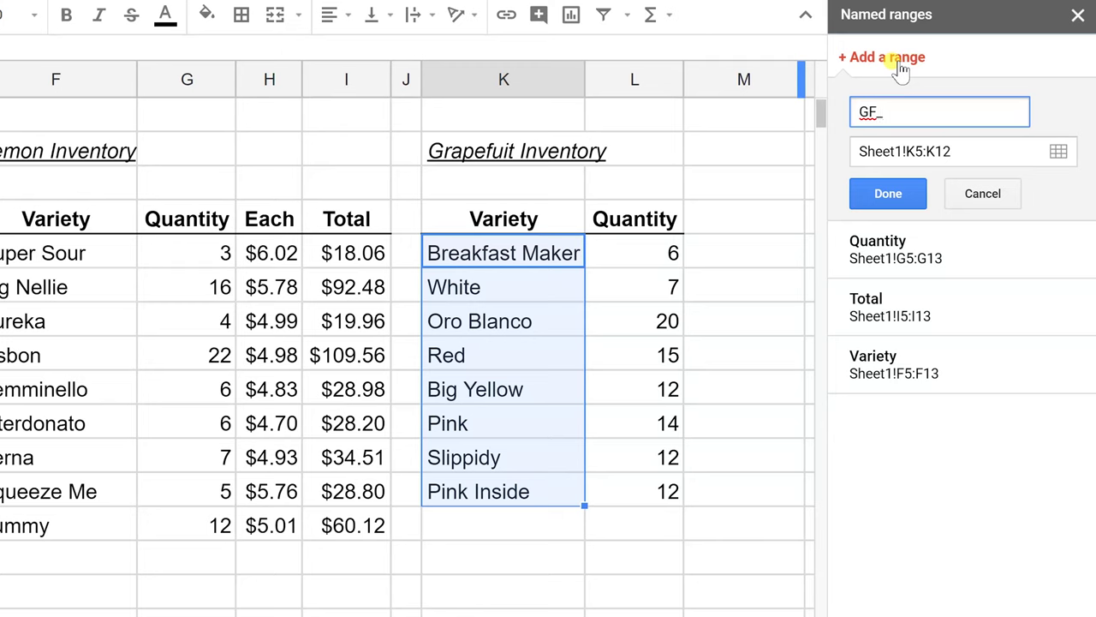
pyautogui.press('BackSpace')
pyautogui.write('Variety')
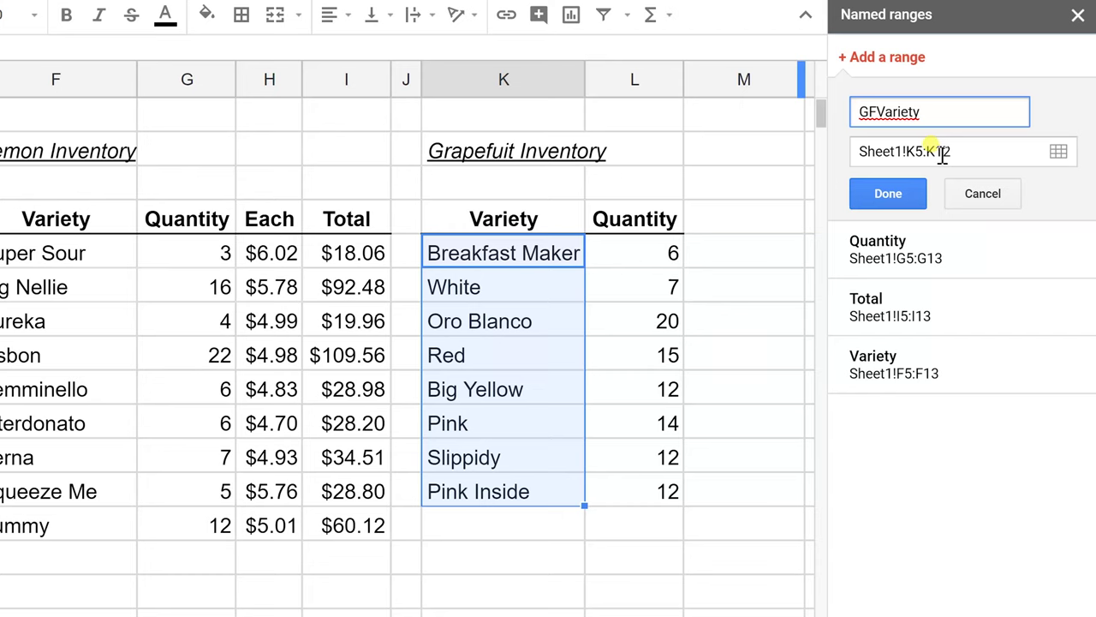
pyautogui.click(942, 152)
pyautogui.moveTo(939, 152); pyautogui.dragTo(969, 153)
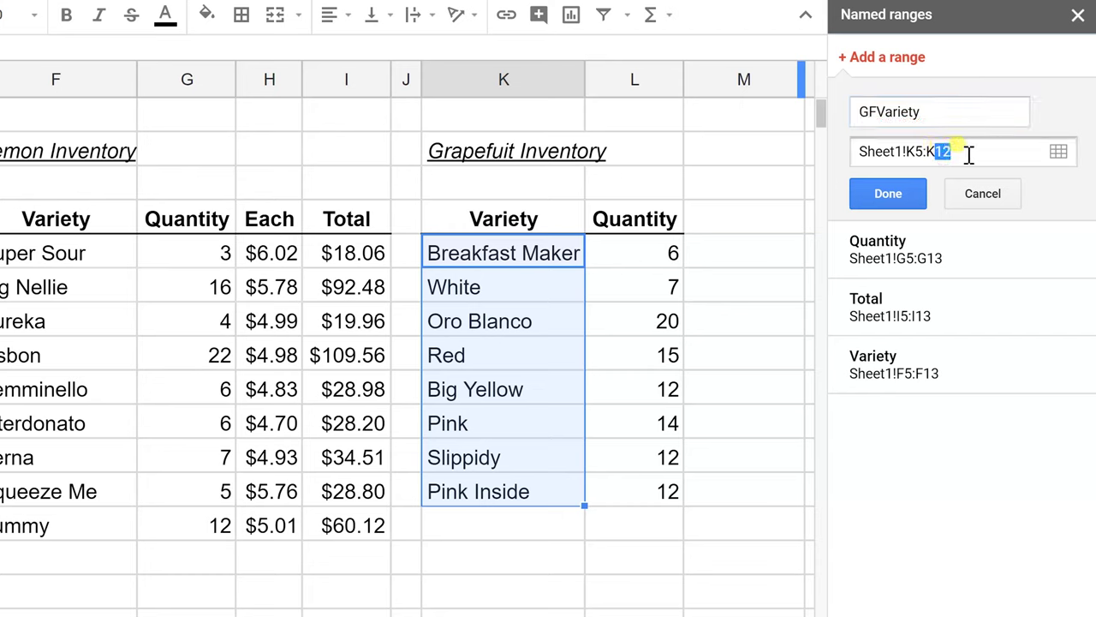
pyautogui.press('BackSpace')
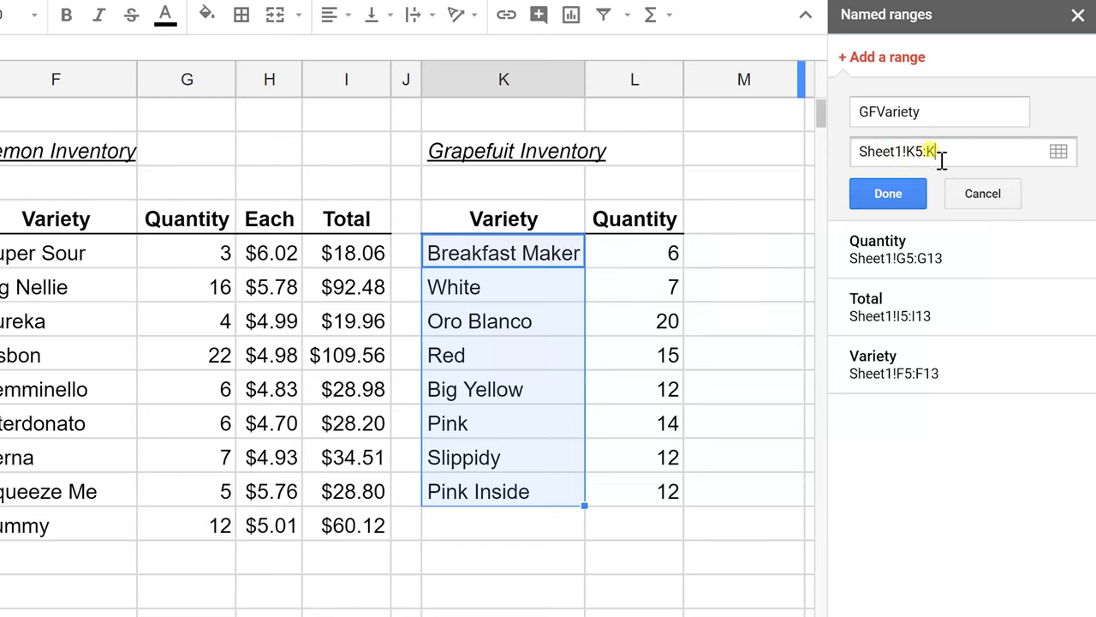
pyautogui.click(911, 195)
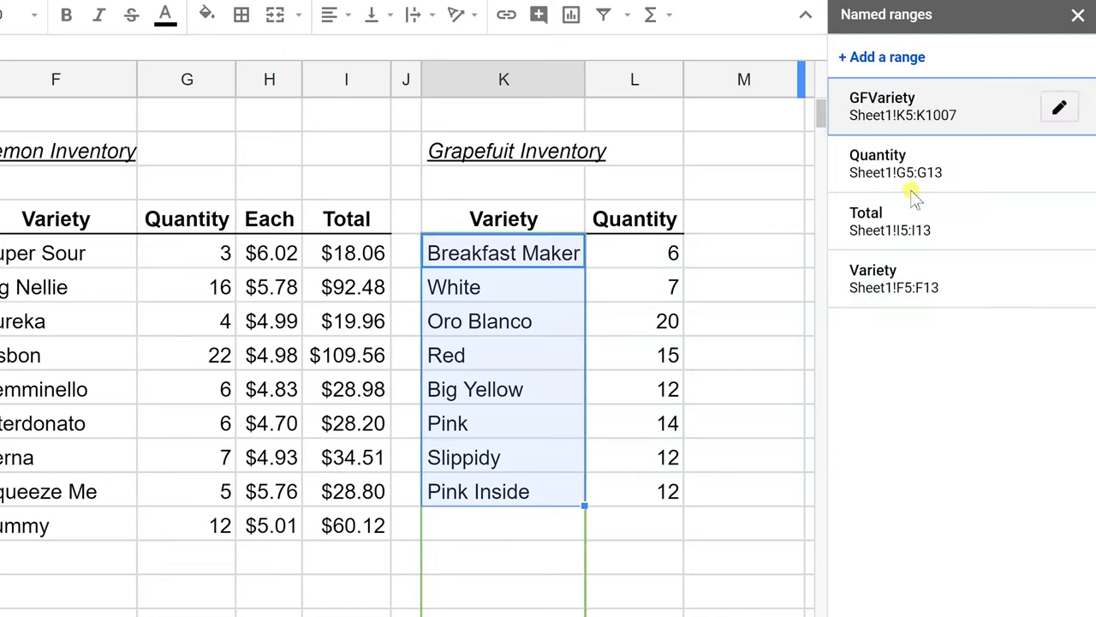
# Check GFVariety's coverage by jumping to the bottom of column K and back.
pyautogui.click(861, 101)
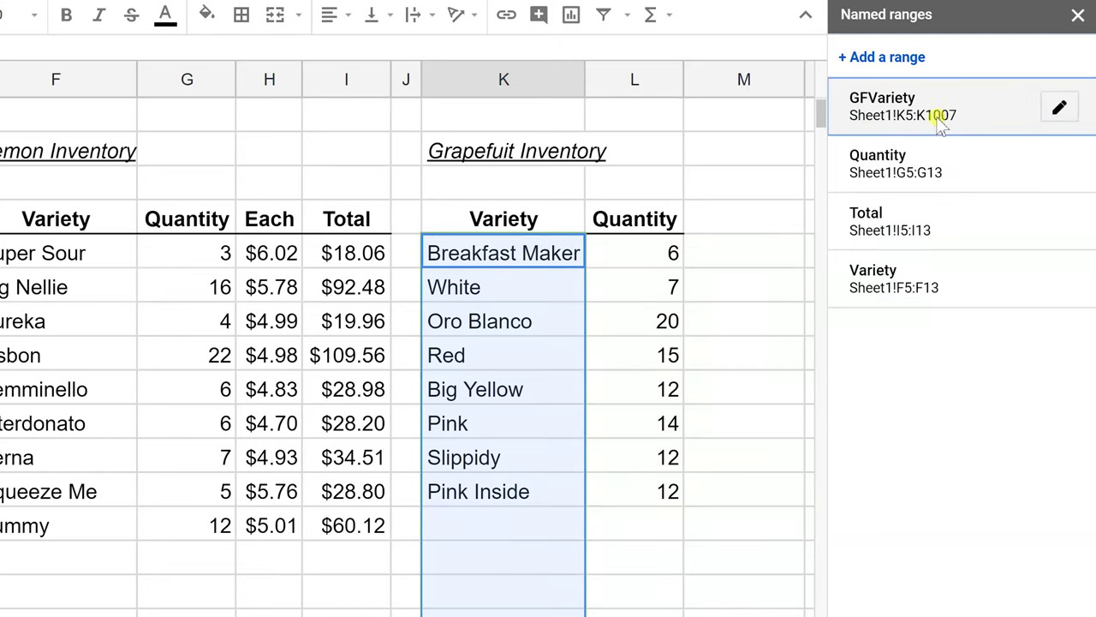
pyautogui.click(542, 312)
pyautogui.hotkey('ctrl', 'Down')
pyautogui.hotkey('ctrl', 'Down')
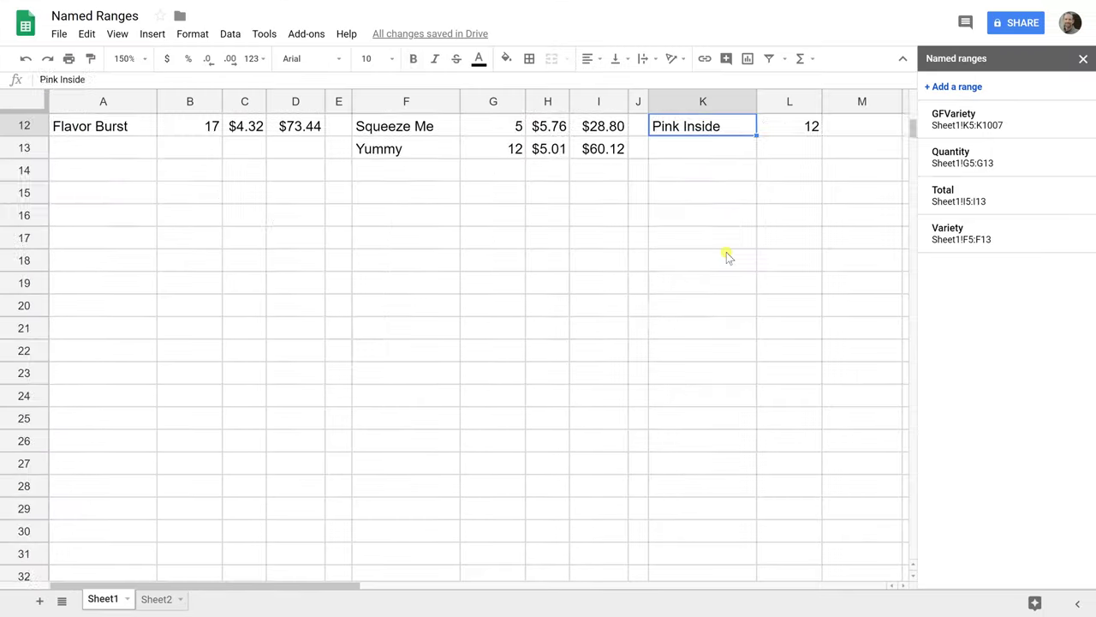
pyautogui.hotkey('ctrl', 'Up')
pyautogui.press('Down')
pyautogui.press('Down')
pyautogui.press('Down')
pyautogui.press('Down')
pyautogui.press('Down')
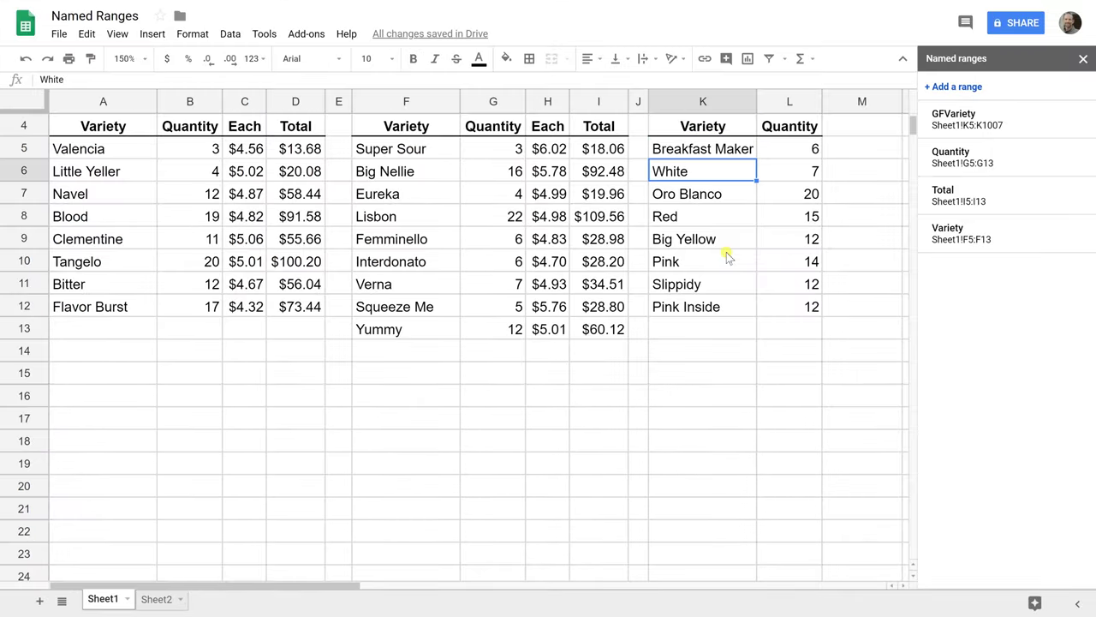
pyautogui.press('Down')
pyautogui.press('Down')
pyautogui.press('Down')
pyautogui.press('Down')
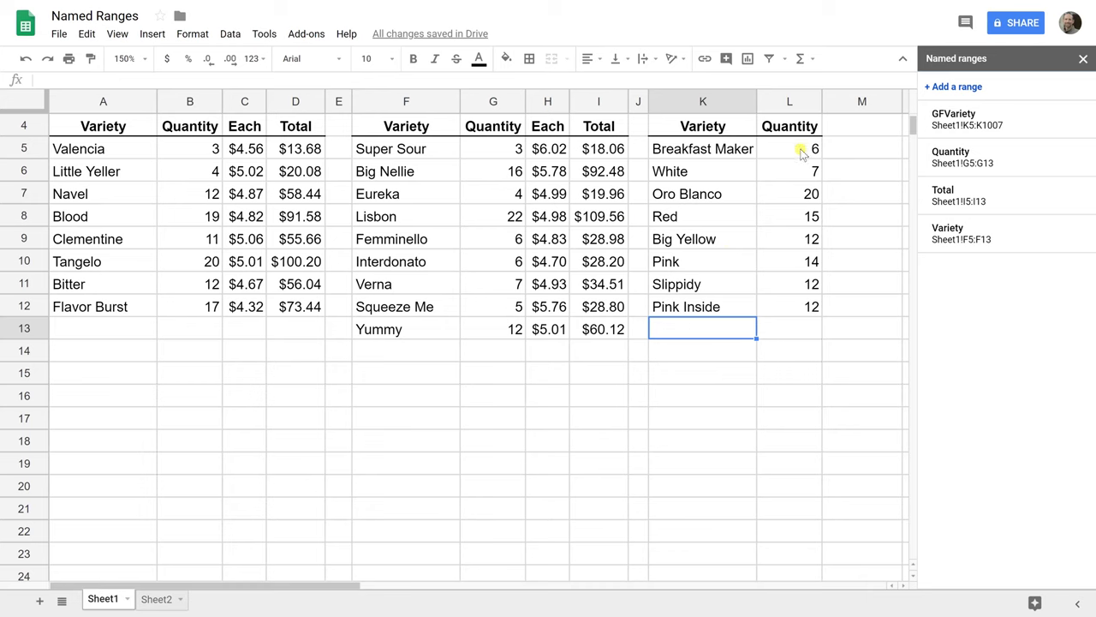
# Select L5:L12 and save it as GFQuantity with the end row removed (Sheet1!L5:L).
pyautogui.moveTo(803, 152); pyautogui.dragTo(795, 315)
pyautogui.click(961, 86)
pyautogui.write('GFQuantity')
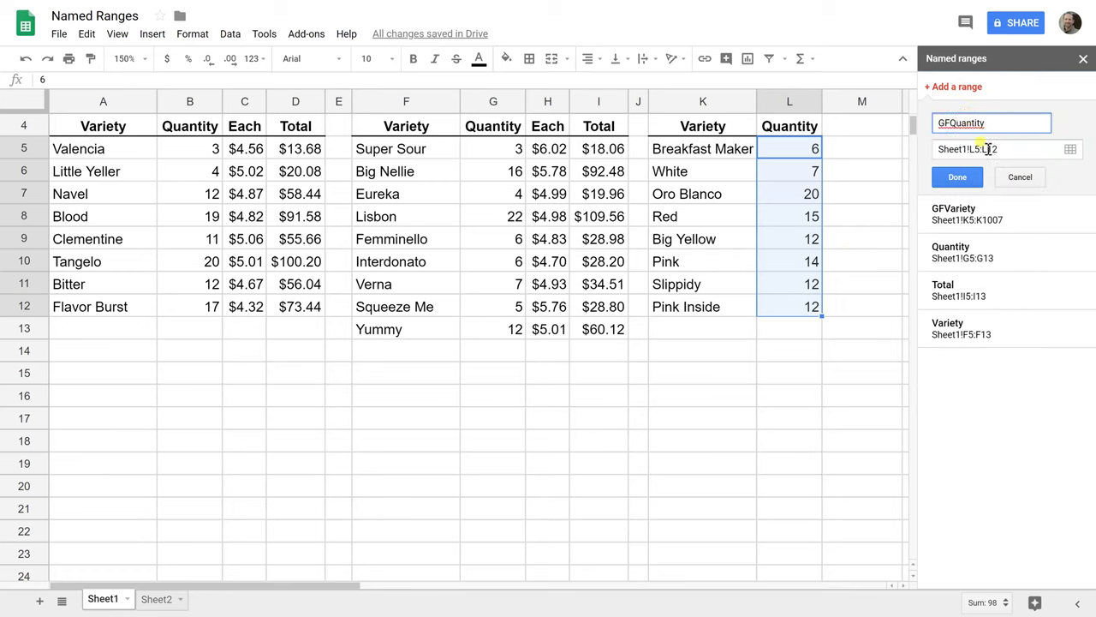
pyautogui.moveTo(989, 149); pyautogui.dragTo(1017, 149)
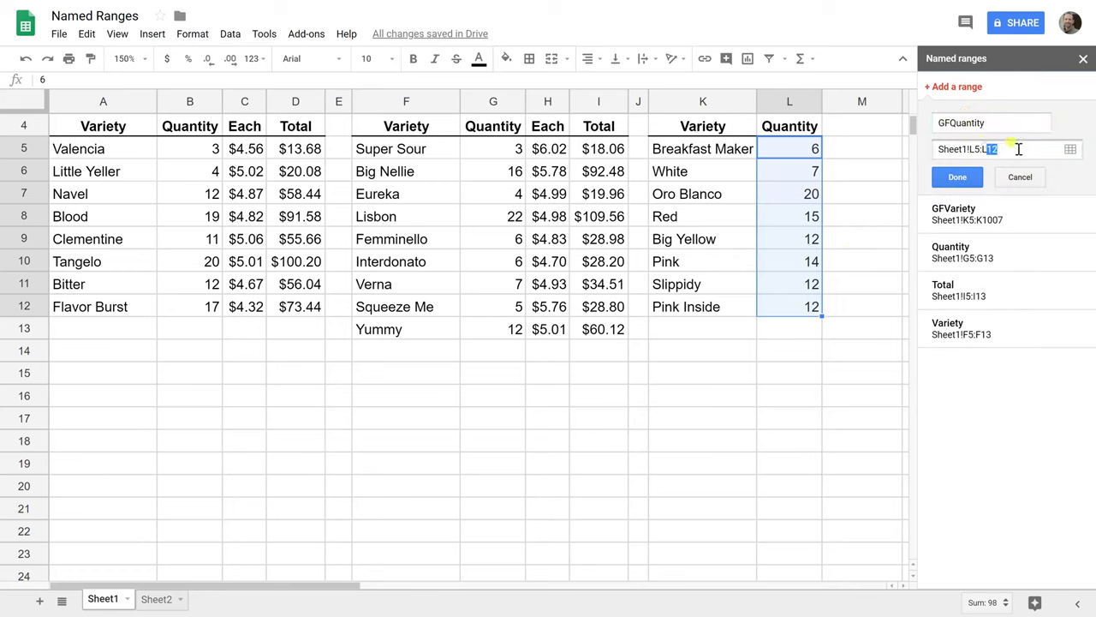
pyautogui.press('BackSpace')
pyautogui.click(976, 171)
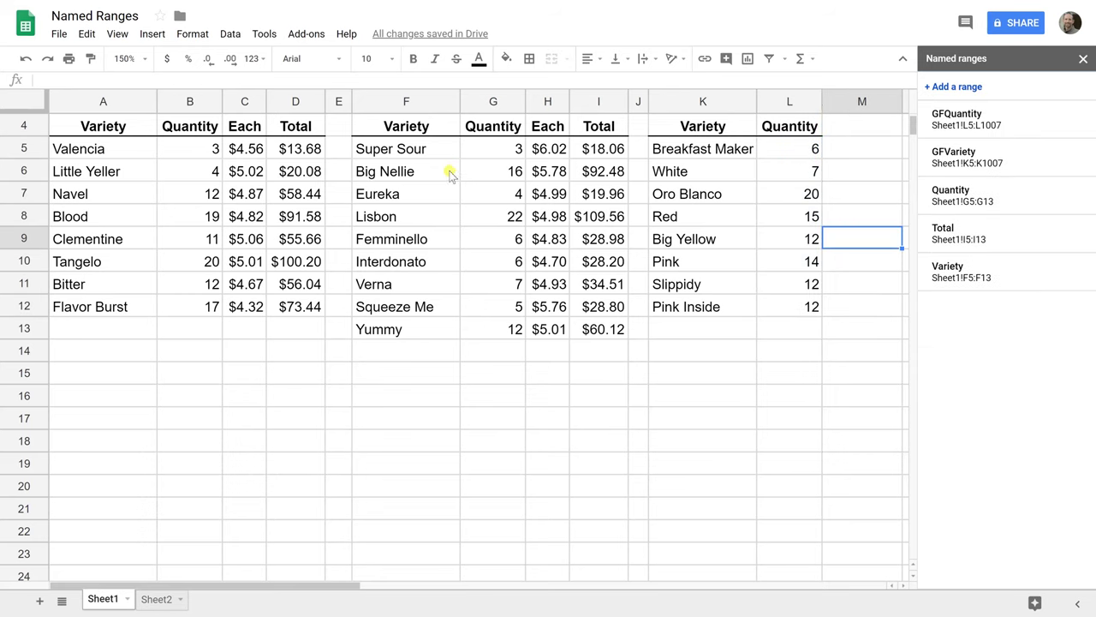
# Rename the lemon named ranges to LemonQuantity, LemonTotal and LemonVariety.
pyautogui.scroll(1, 450, 180)
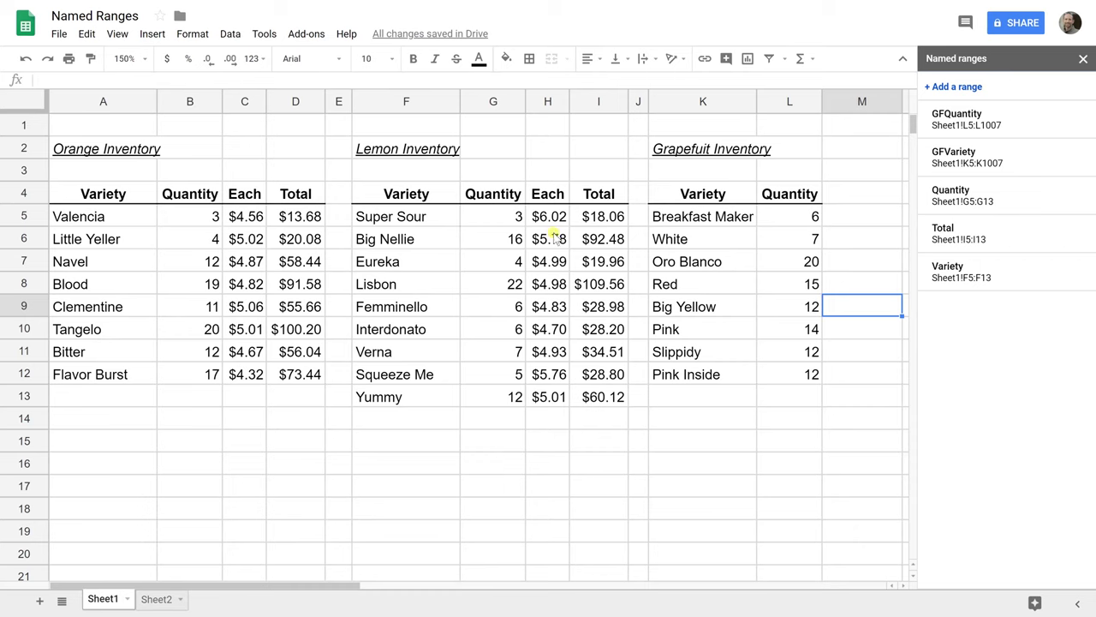
pyautogui.moveTo(960, 199)
pyautogui.click(1070, 196)
pyautogui.click(939, 200)
pyautogui.write('Lemon')
pyautogui.press('Return')
pyautogui.click(1070, 233)
pyautogui.click(936, 237)
pyautogui.write('Lemon')
pyautogui.press('Return')
pyautogui.click(1068, 272)
pyautogui.click(940, 275)
pyautogui.write('Lemon')
pyautogui.press('Return')
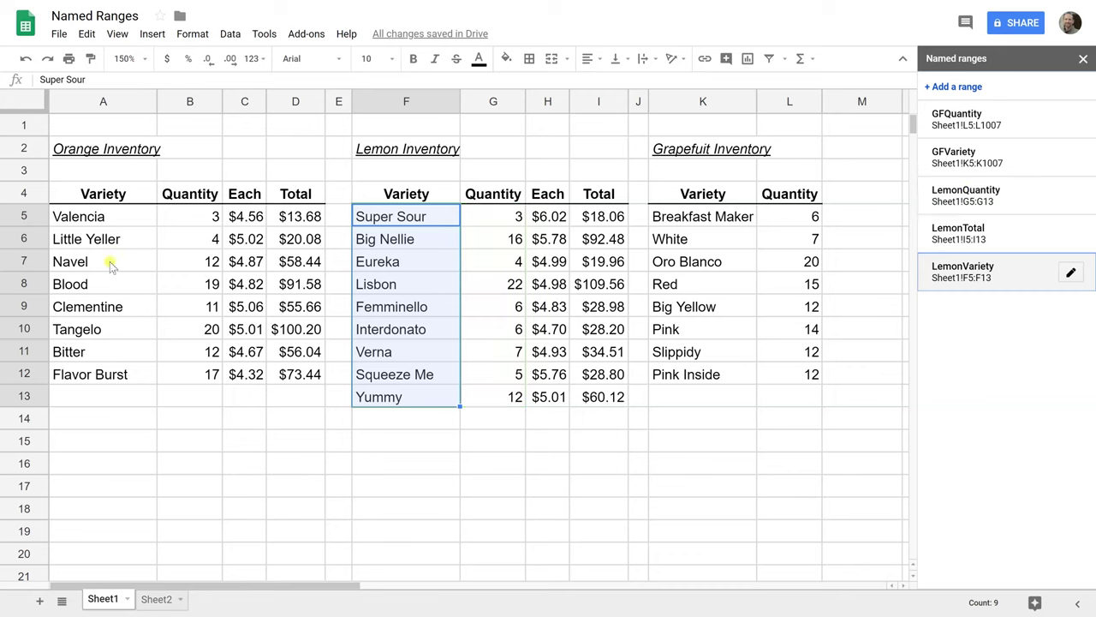
# Add open-ended OrangeVariety (column A) and OrangeQuantity (Sheet1!B5:B1007) named ranges.
pyautogui.click(104, 222)
pyautogui.moveTo(101, 294); pyautogui.dragTo(103, 374)
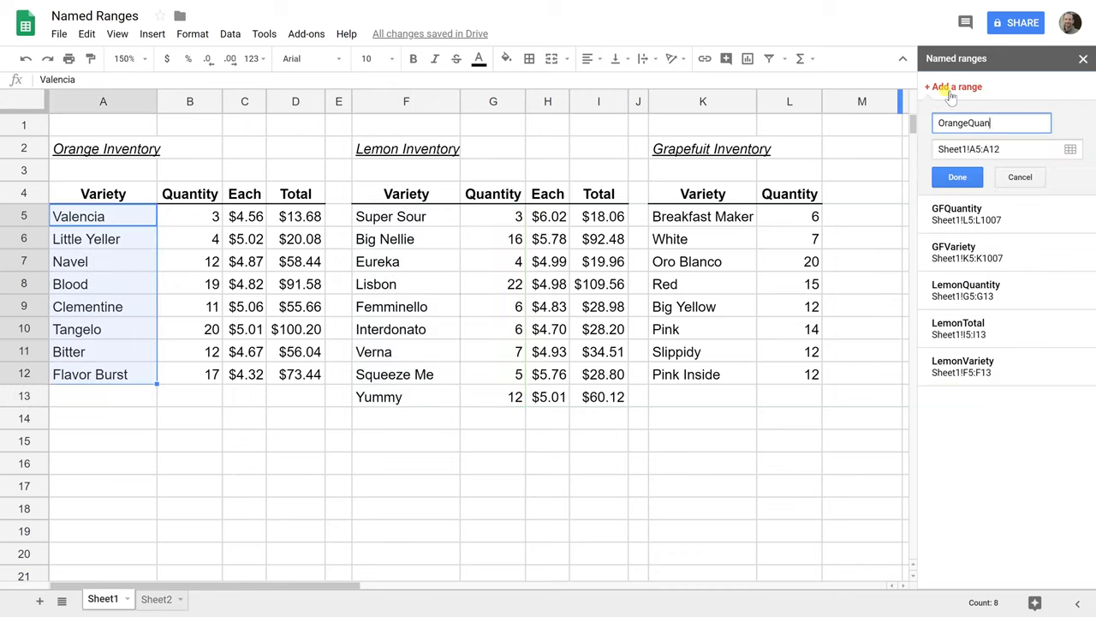
pyautogui.click(993, 148)
pyautogui.press('BackSpace')
pyautogui.press('BackSpace')
pyautogui.click(962, 176)
pyautogui.press('Down')
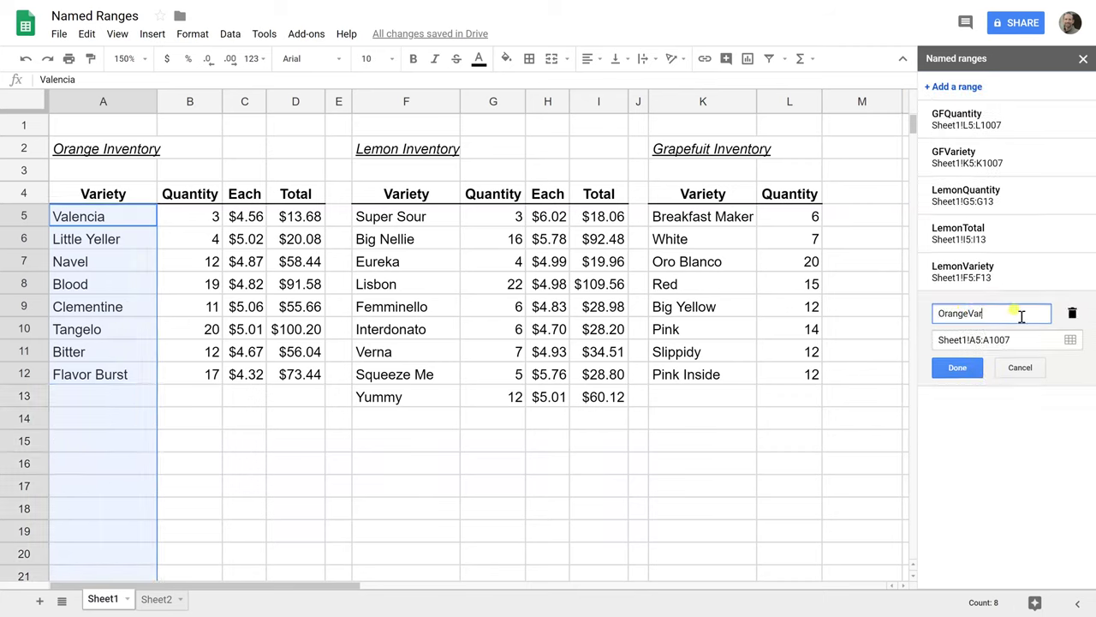
pyautogui.click(959, 367)
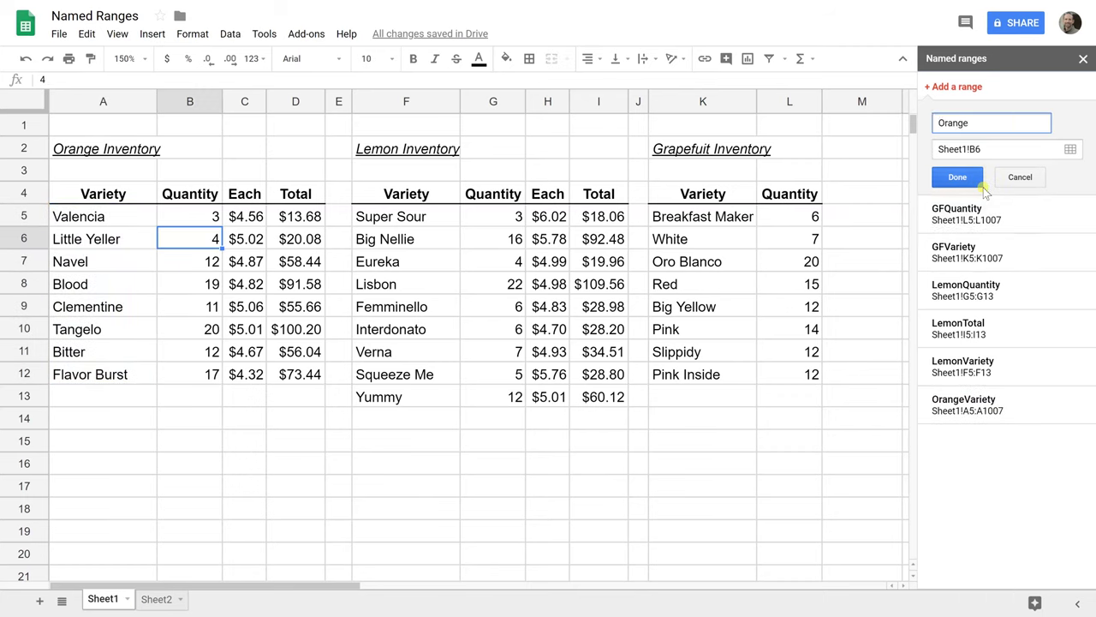
pyautogui.click(960, 176)
pyautogui.click(1071, 310)
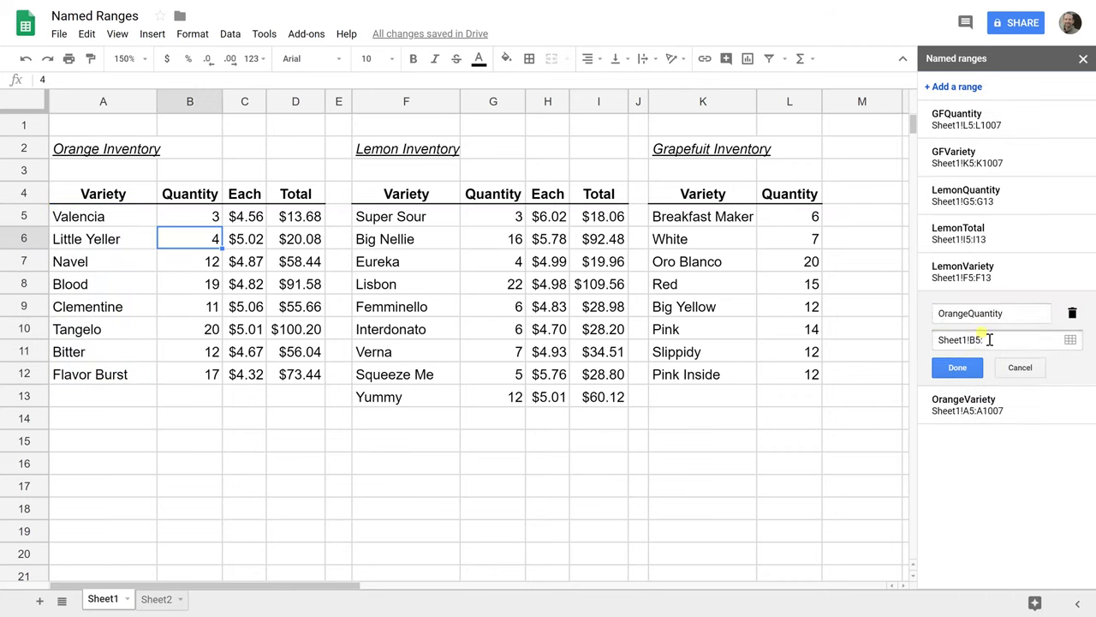
pyautogui.click(957, 362)
# Add an OrangeTotal named range for Sheet1!D5:D1007, then check LemonVariety's cells.
pyautogui.click(985, 87)
pyautogui.write('OrangeTotal')
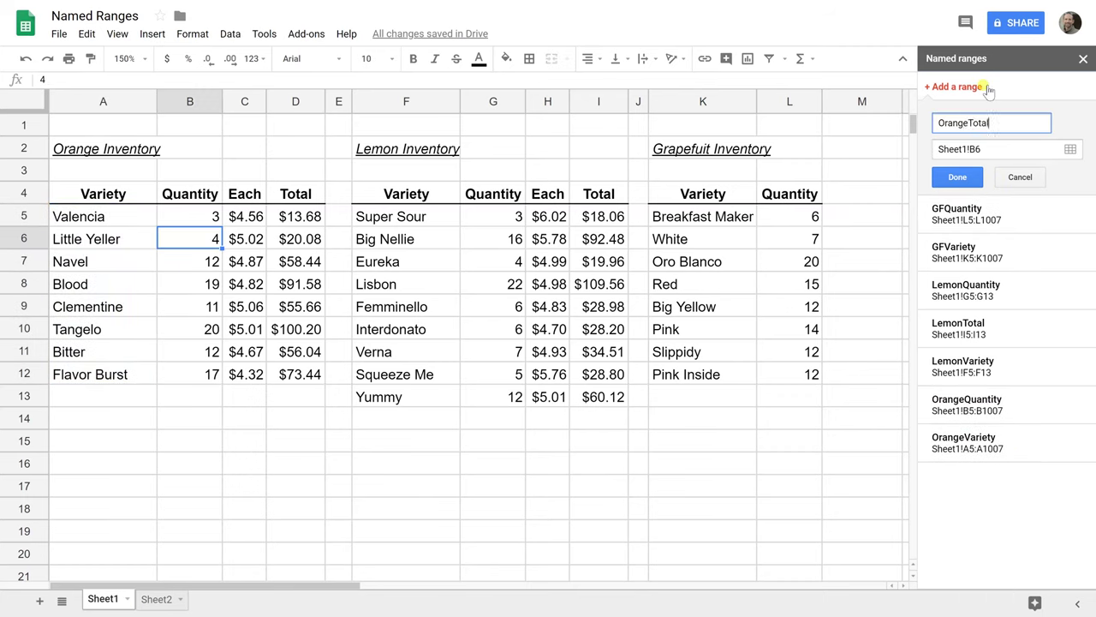
pyautogui.press('Tab')
pyautogui.write('Sheet1!D5:D1007')
pyautogui.press('Return')
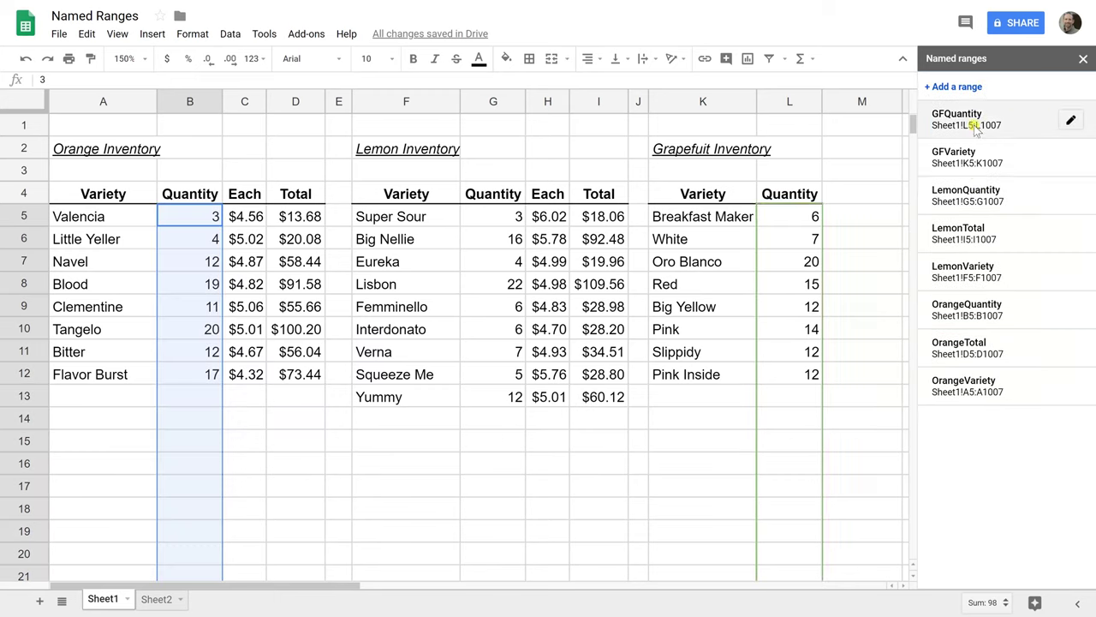
pyautogui.click(957, 273)
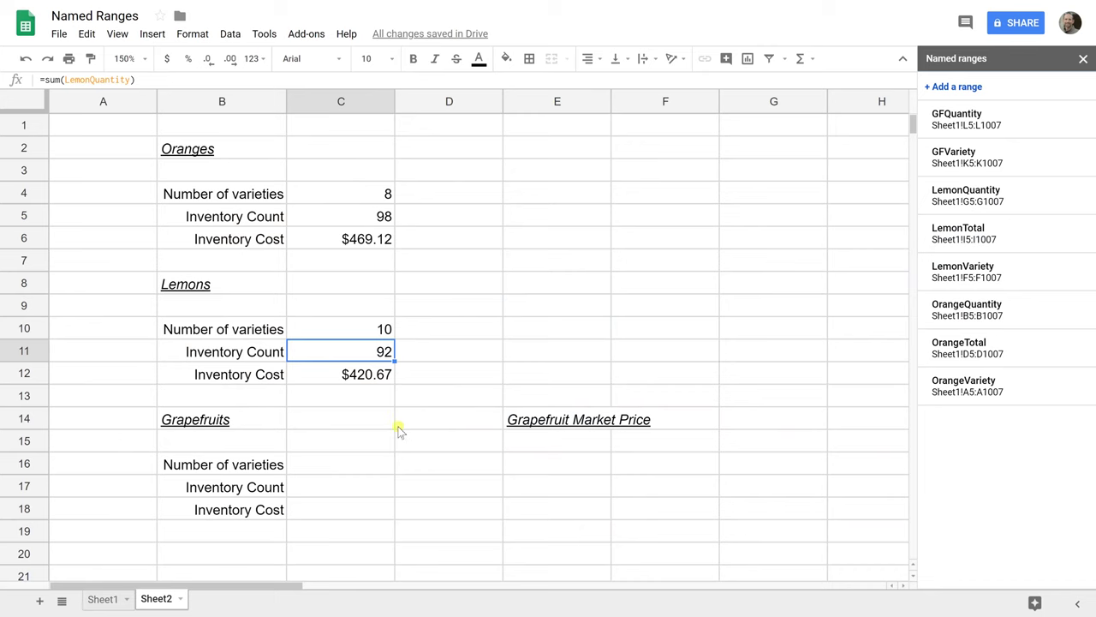
# Copy the lemon variety count into C16 and change it to =counta(GFVariety), giving 8.
pyautogui.click(367, 464)
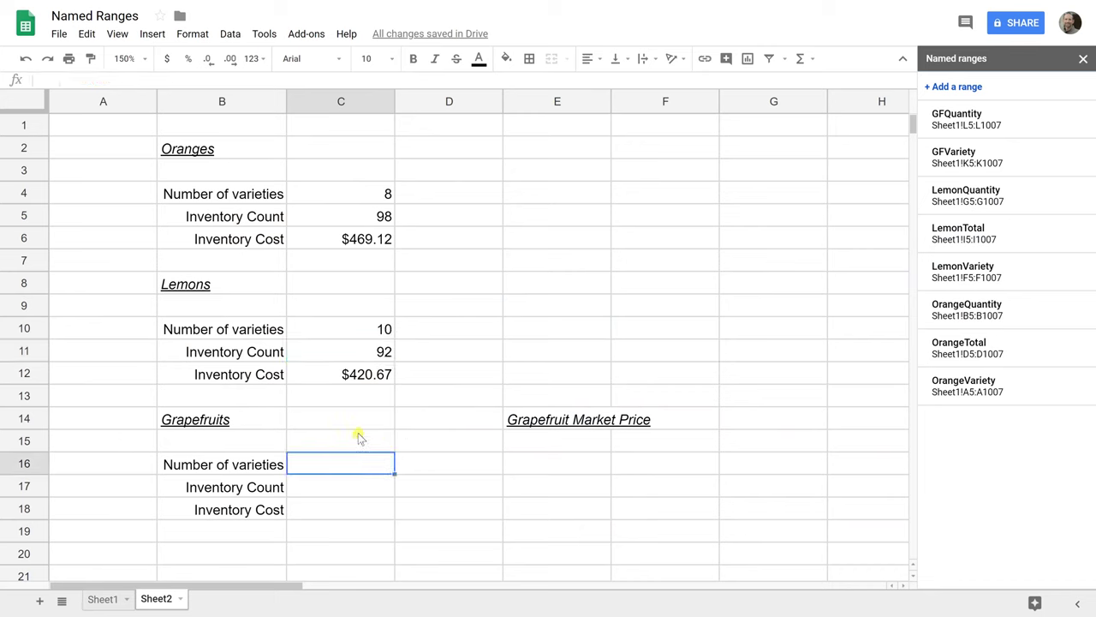
pyautogui.click(366, 328)
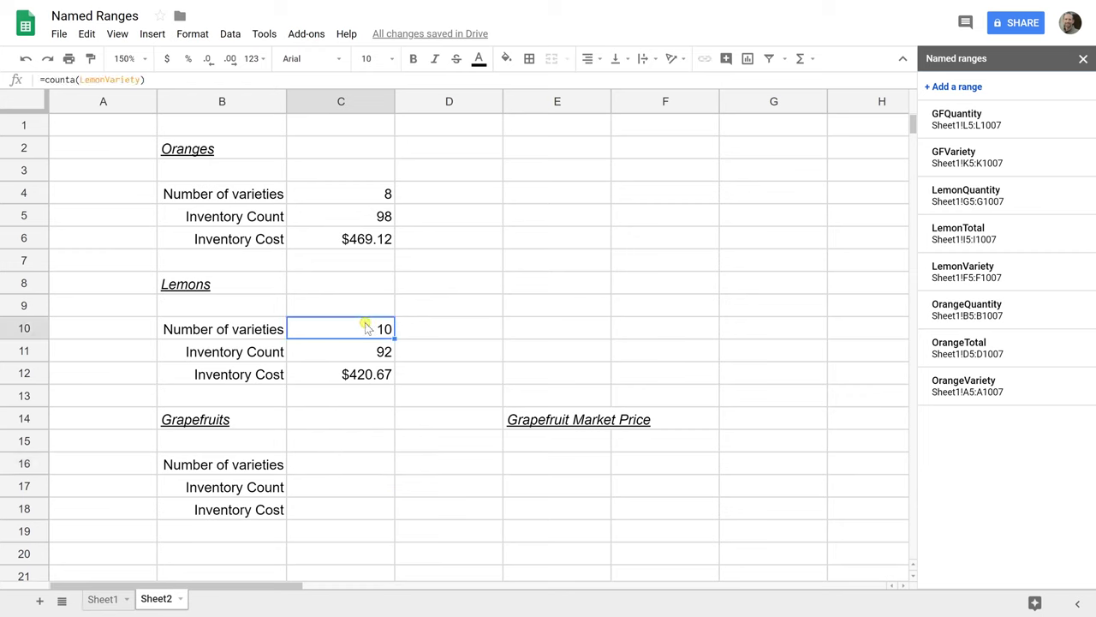
pyautogui.hotkey('ctrl', 'c')
pyautogui.press('Down')
pyautogui.press('Down')
pyautogui.press('Down')
pyautogui.press('Down')
pyautogui.press('Down')
pyautogui.press('Down')
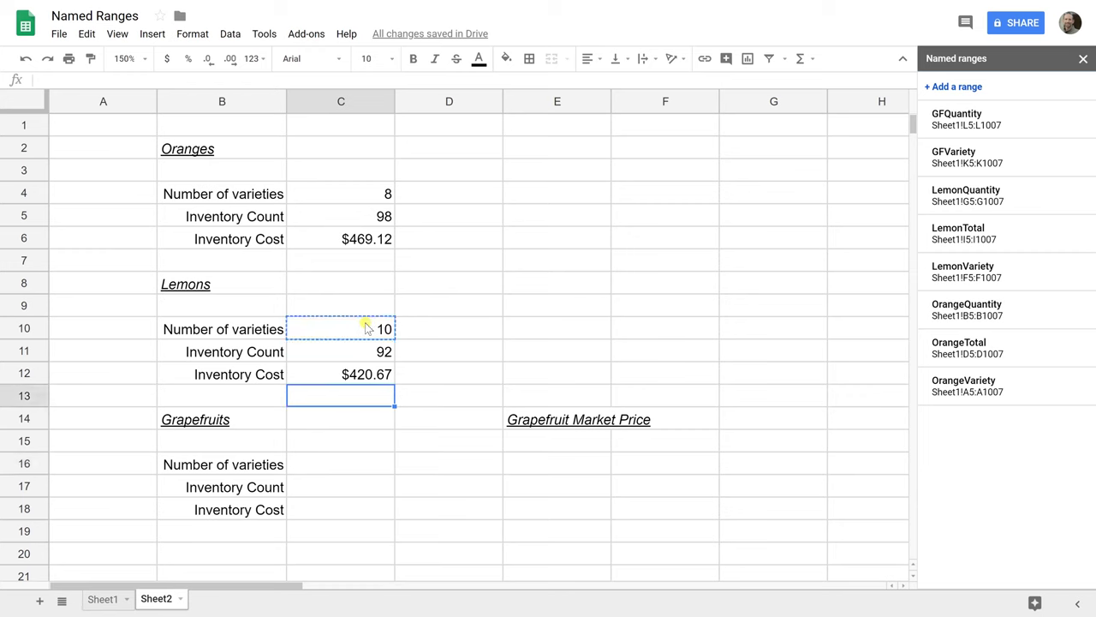
pyautogui.hotkey('ctrl', 'v')
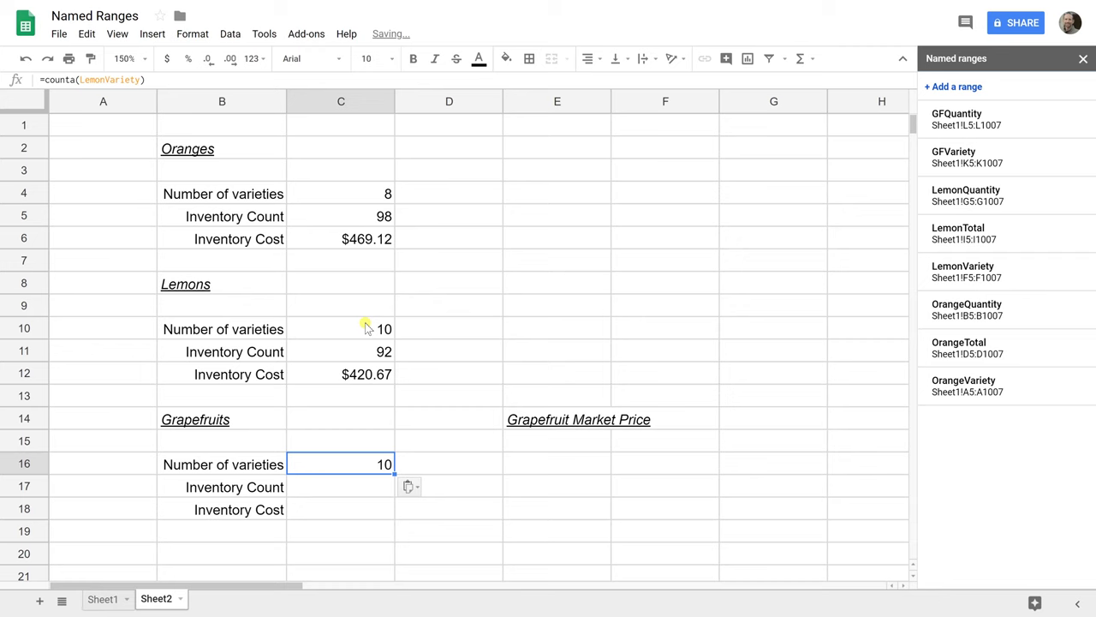
pyautogui.press('F2')
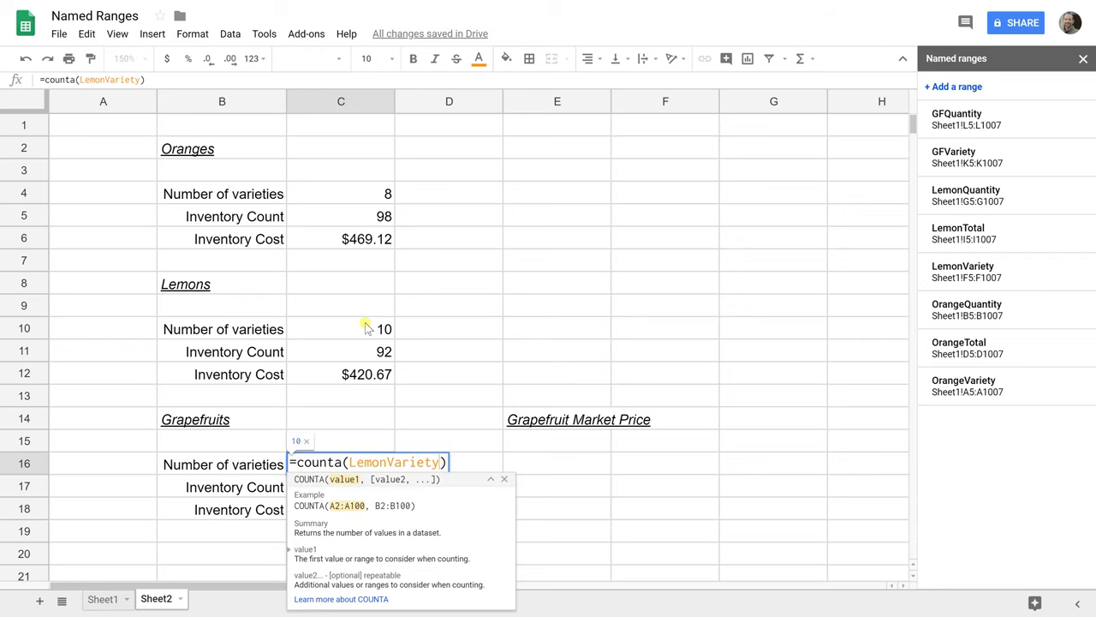
pyautogui.hotkey('shift', 'Left')
pyautogui.hotkey('shift', 'Left')
pyautogui.hotkey('shift', 'Left')
pyautogui.hotkey('shift', 'Left')
pyautogui.hotkey('shift', 'Left')
pyautogui.write('GF')
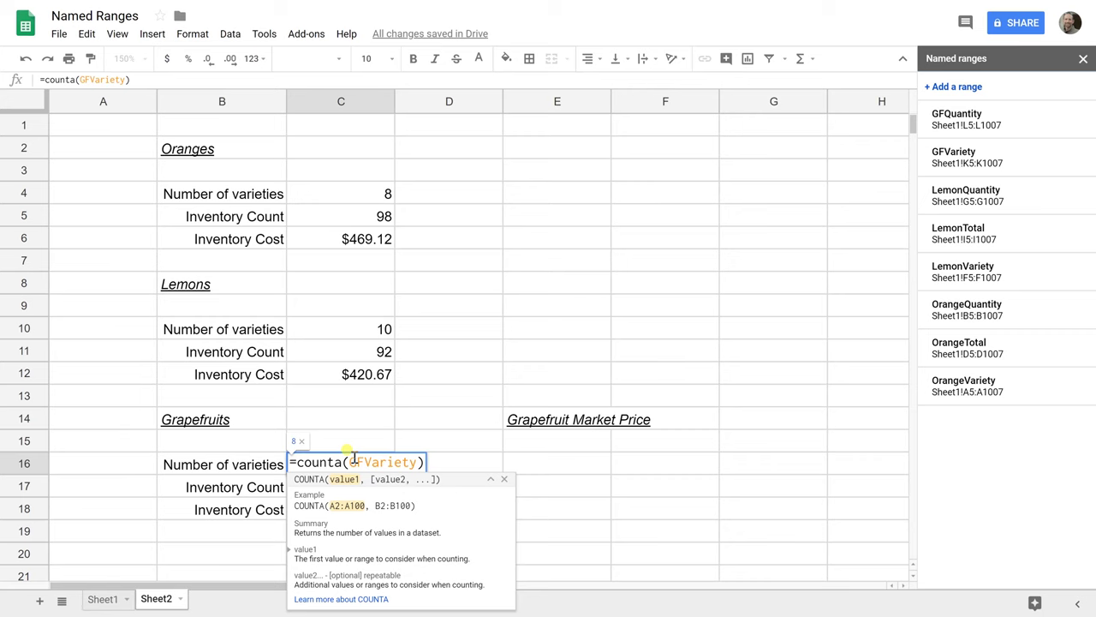
pyautogui.press('Return')
# Copy the lemon inventory count formula into C17 and swap in the OrangeQuantity range name, showing 98.
pyautogui.click(349, 351)
pyautogui.hotkey('ctrl', 'c')
pyautogui.press('Down')
pyautogui.press('Down')
pyautogui.press('Down')
pyautogui.press('Down')
pyautogui.press('Down')
pyautogui.press('Down')
pyautogui.hotkey('ctrl', 'v')
pyautogui.press('F2')
pyautogui.write('OrangeQuantity')
pyautogui.press('Return')
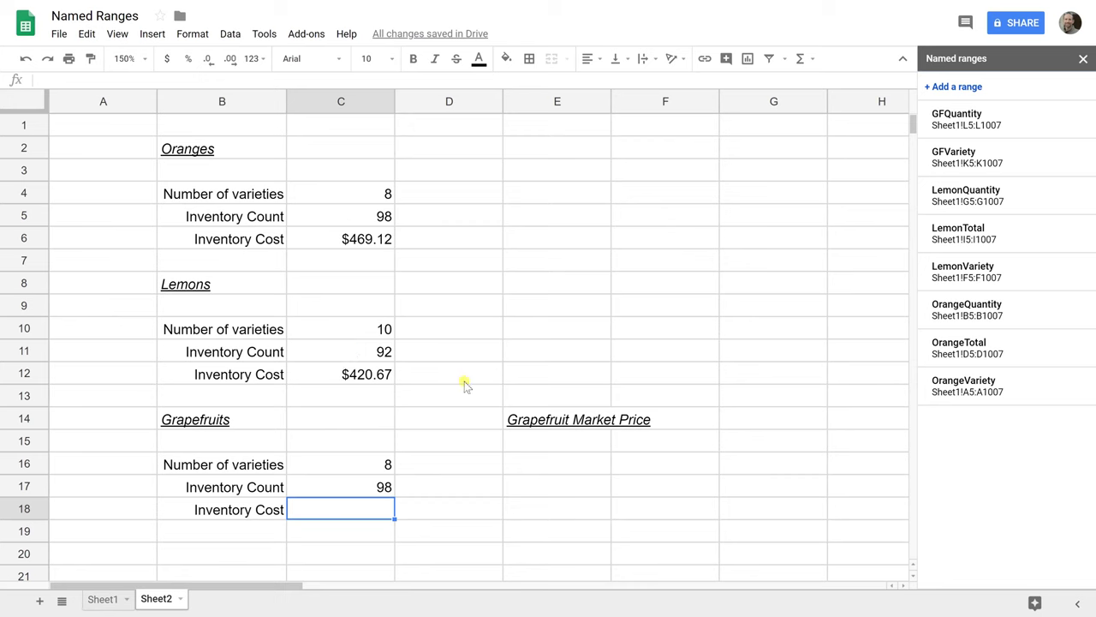
# Enter 9.80 as the grapefruit market price in E16 and name that cell MarketPrice.
pyautogui.click(553, 472)
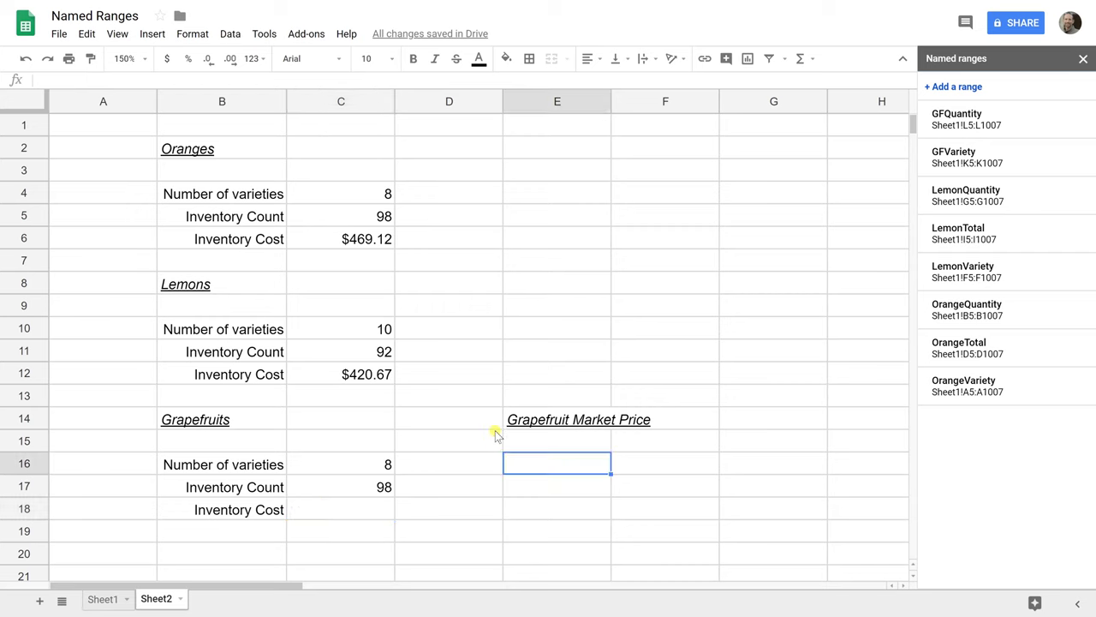
pyautogui.write('9.80')
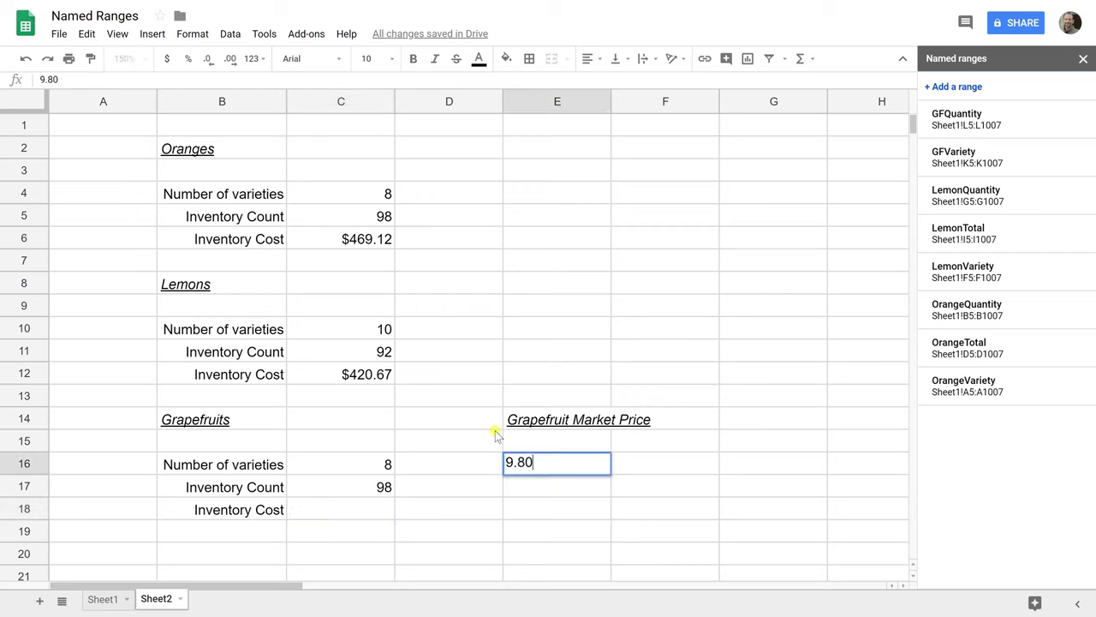
pyautogui.press('Return')
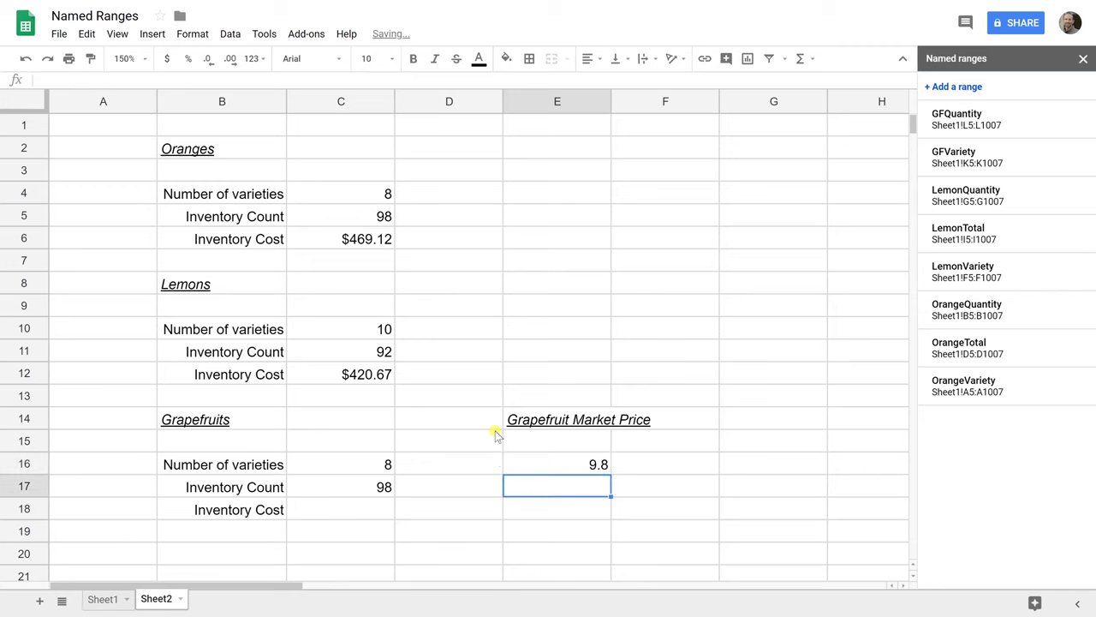
pyautogui.press('Up')
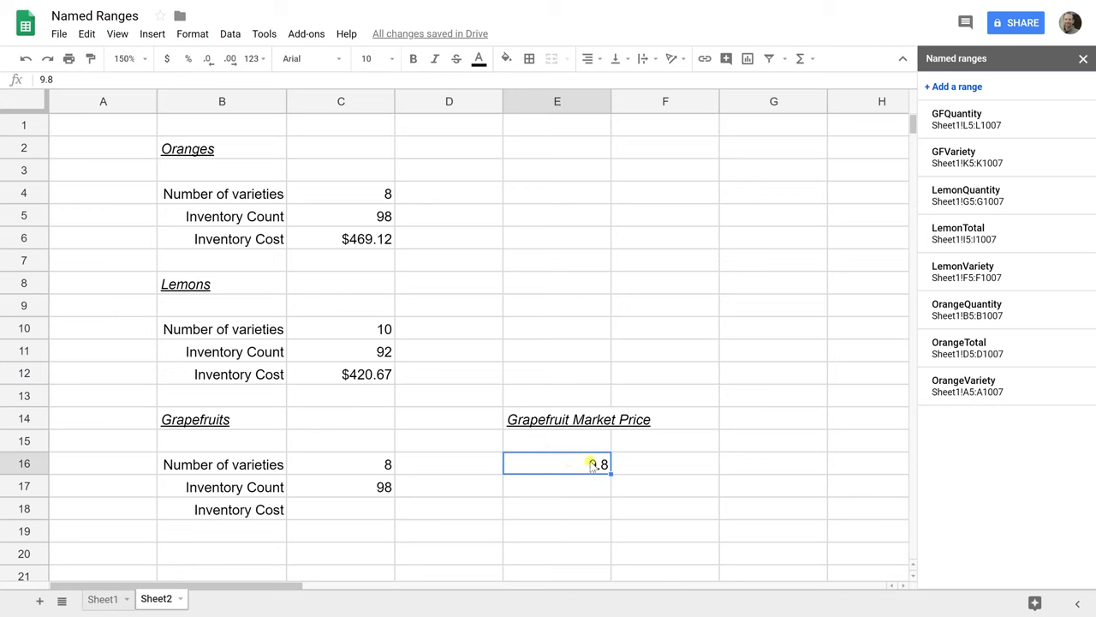
pyautogui.click(977, 87)
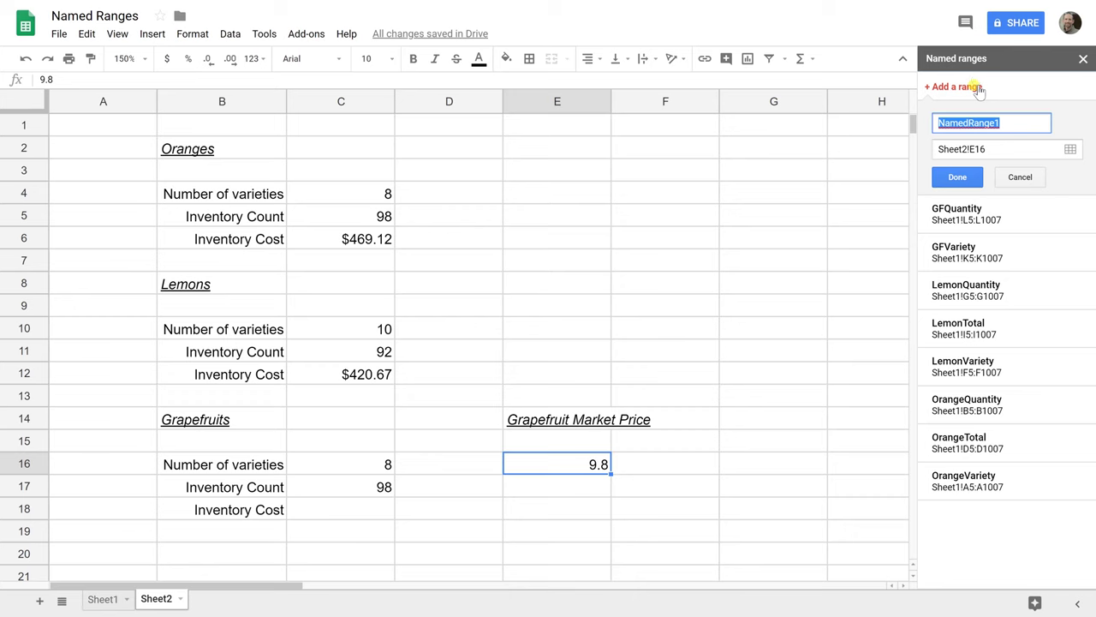
pyautogui.write('MarketPrice')
pyautogui.click(947, 187)
# In C18, calculate the grapefruit inventory cost with =C17*MarketPrice, giving 960.4.
pyautogui.click(361, 511)
pyautogui.write('=')
pyautogui.press('Up')
pyautogui.write('*')
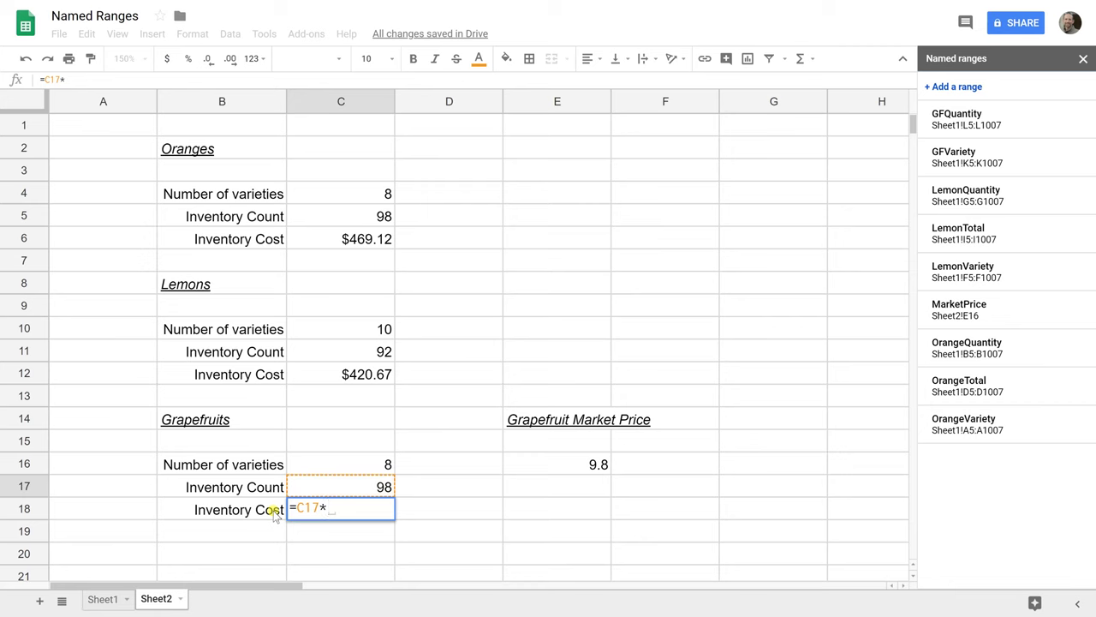
pyautogui.write('Mar')
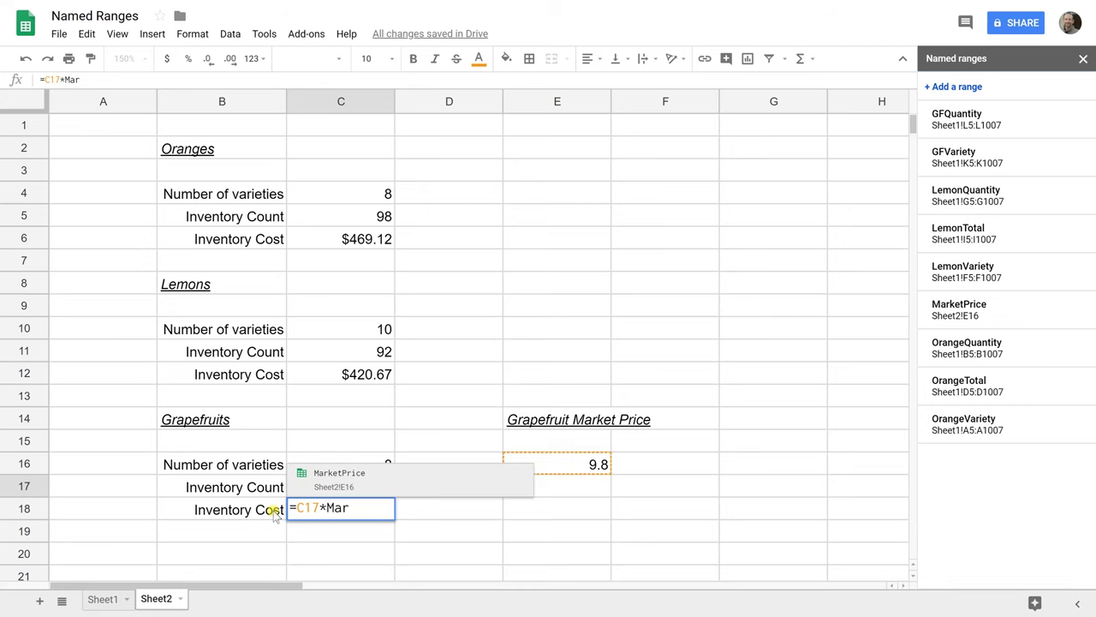
pyautogui.click(332, 485)
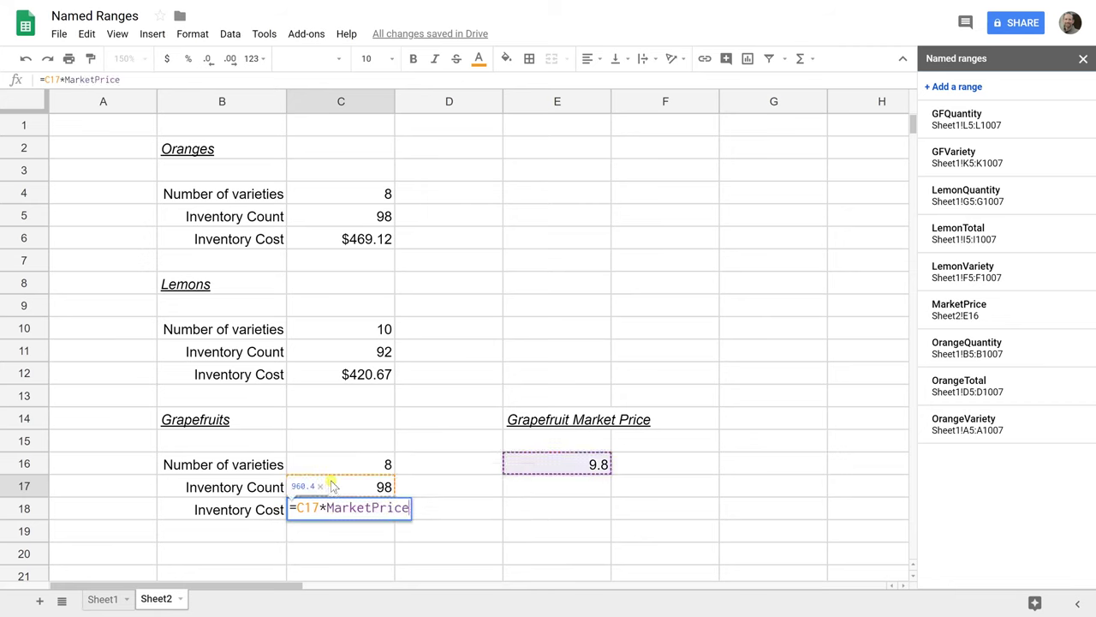
pyautogui.press('Return')
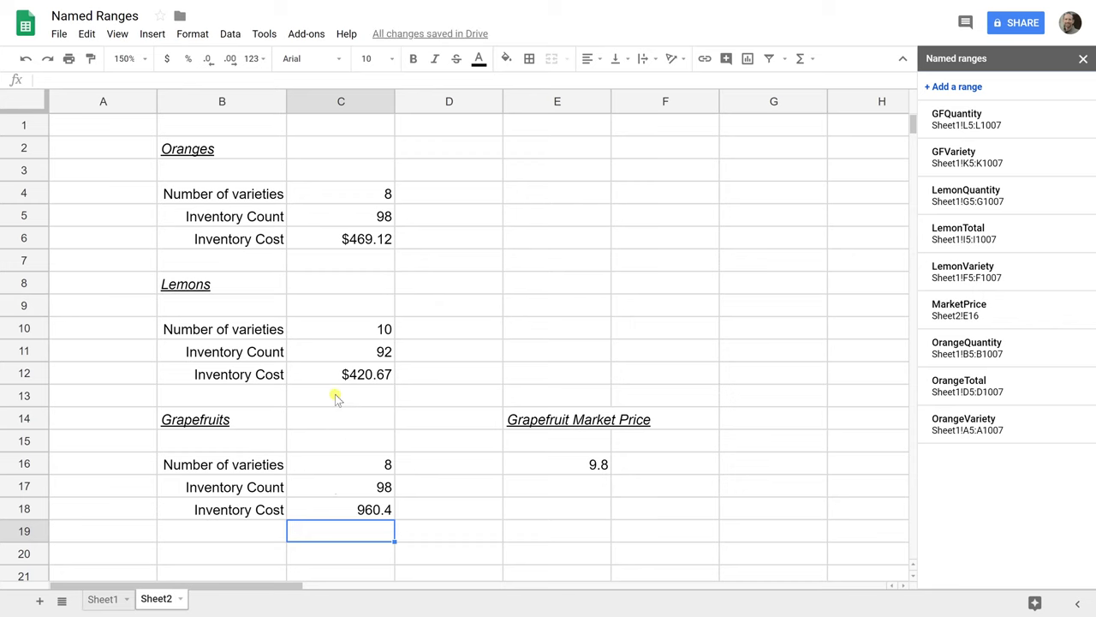
# Copy the lemon inventory cost's currency formatting from C12 to the grapefruit cost in C18.
pyautogui.click(336, 382)
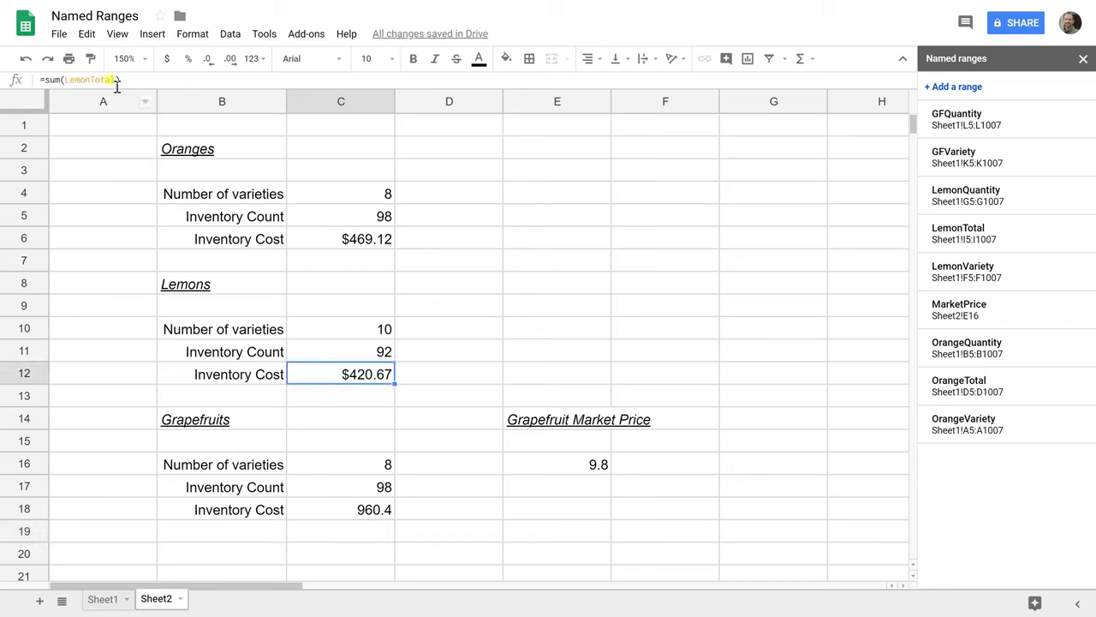
pyautogui.click(90, 58)
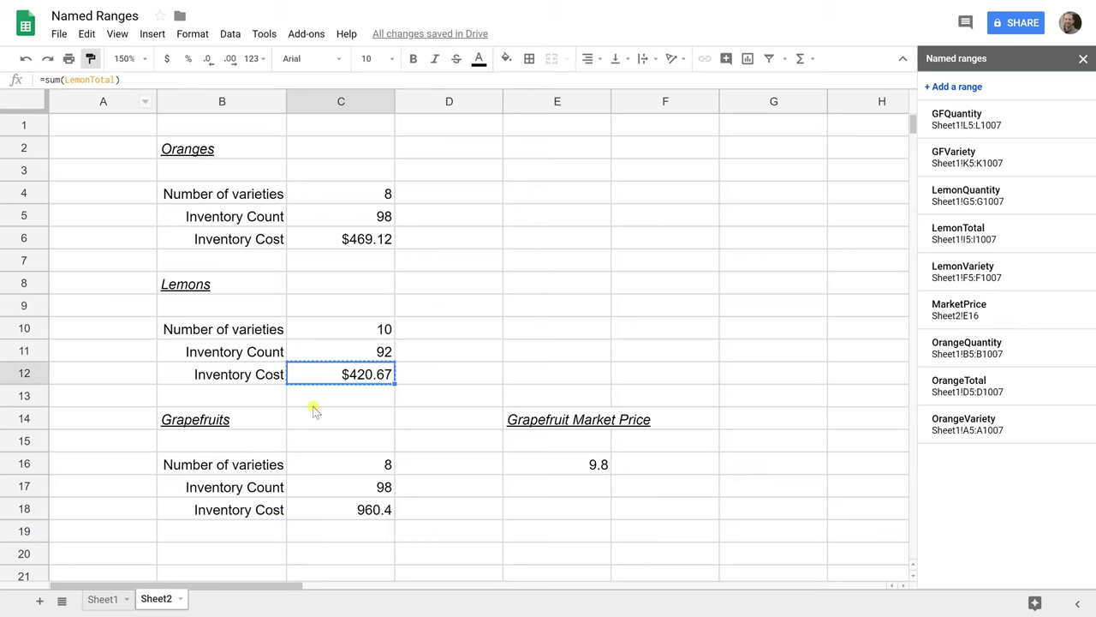
pyautogui.click(315, 514)
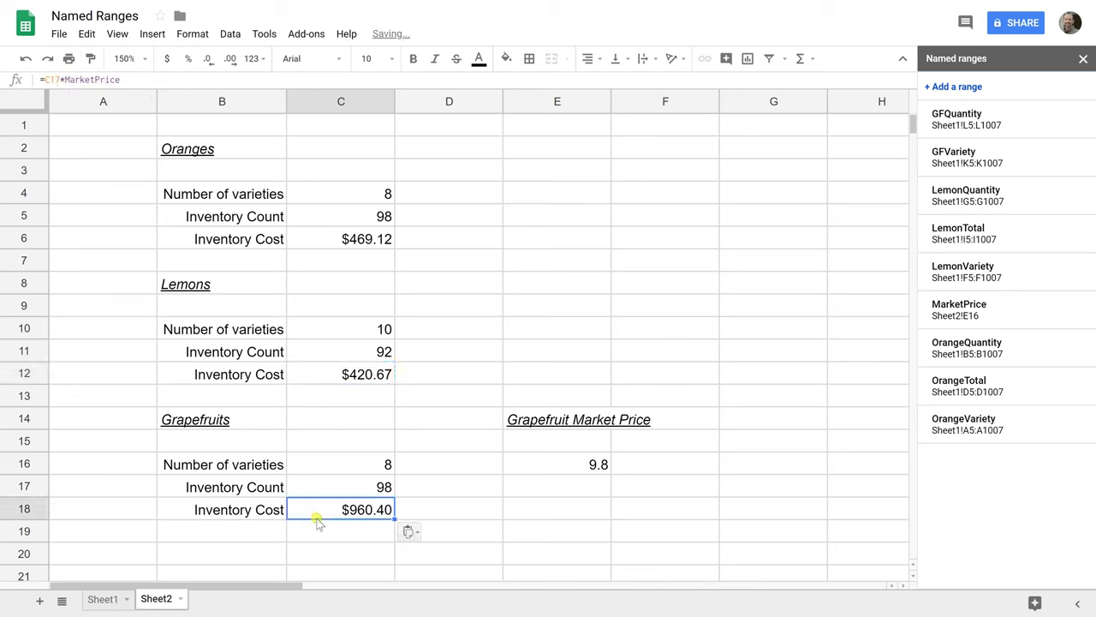
# Change the grapefruit market price to 10, so the inventory cost becomes $980.00.
pyautogui.click(526, 464)
pyautogui.write('10')
pyautogui.press('Return')
pyautogui.click(374, 511)
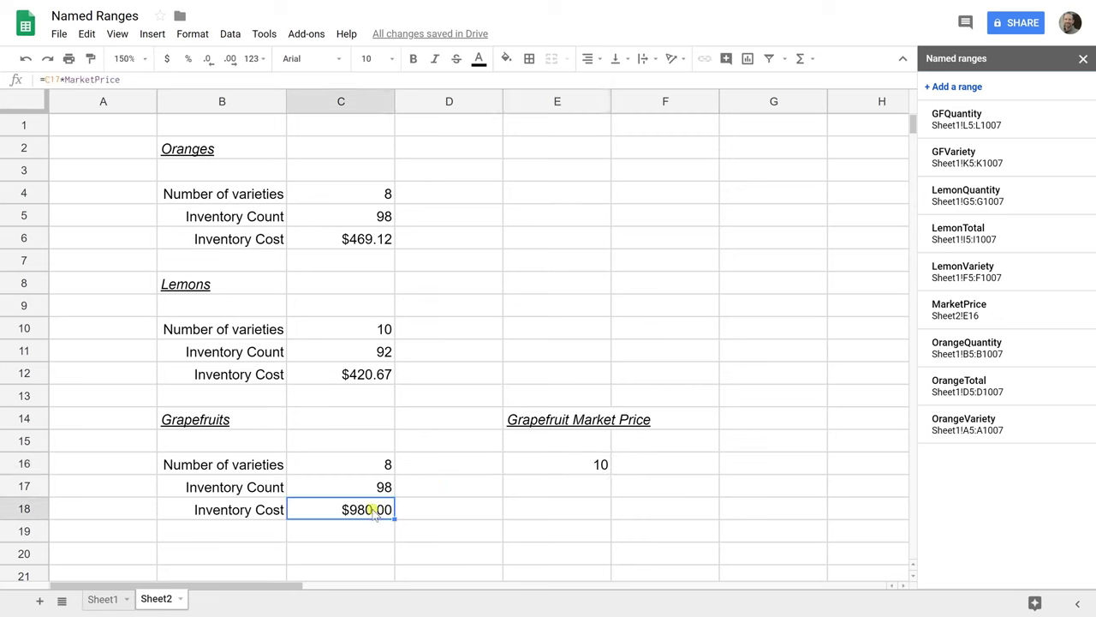